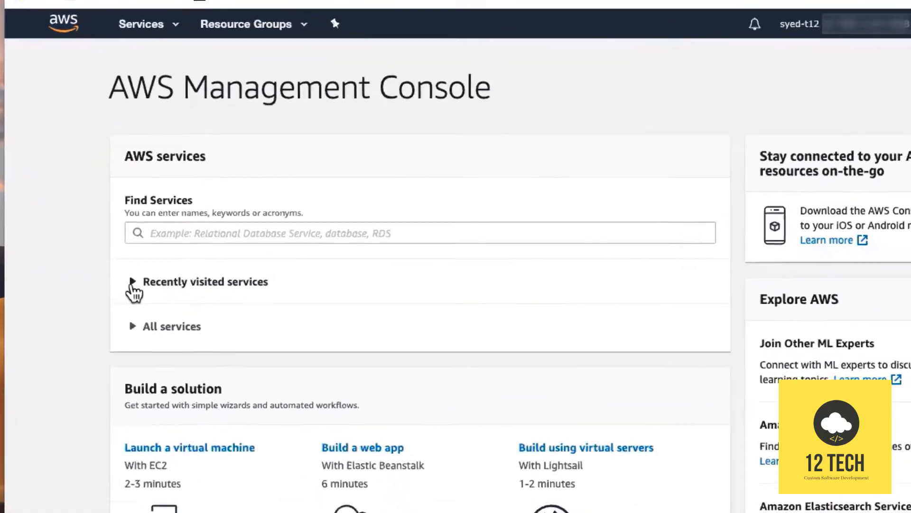
Start a new CloudFormation stack with new resources from the uploaded template revive_single_instance.json.
{"action": "left_click", "coordinate": [157, 264]}
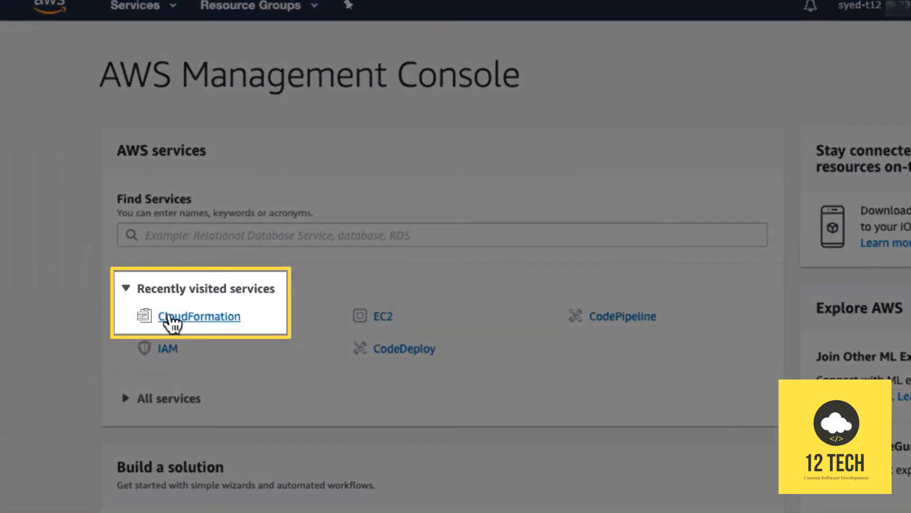
{"action": "left_click", "coordinate": [172, 317]}
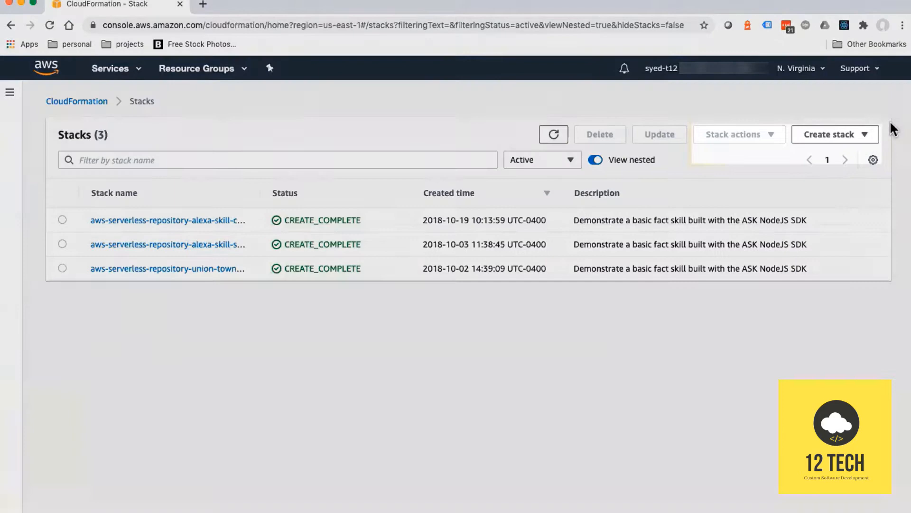
{"action": "left_click", "coordinate": [904, 129]}
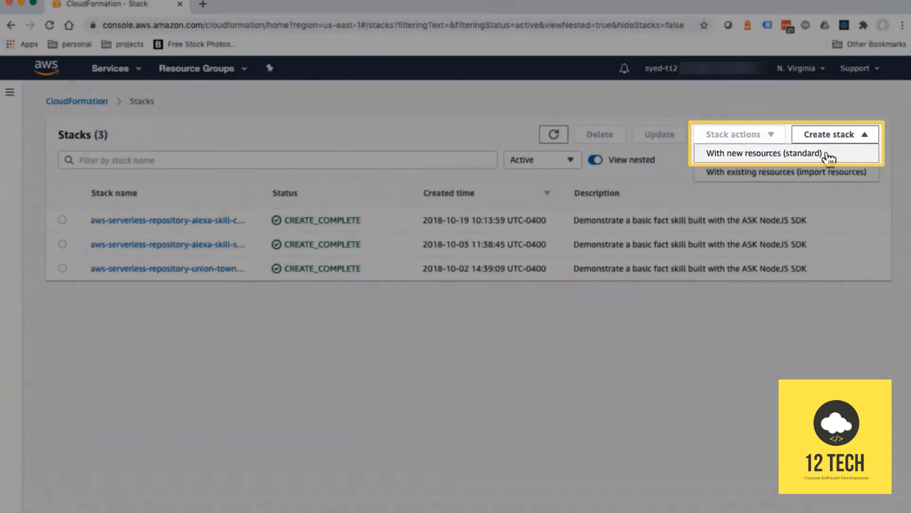
{"action": "left_click", "coordinate": [826, 154]}
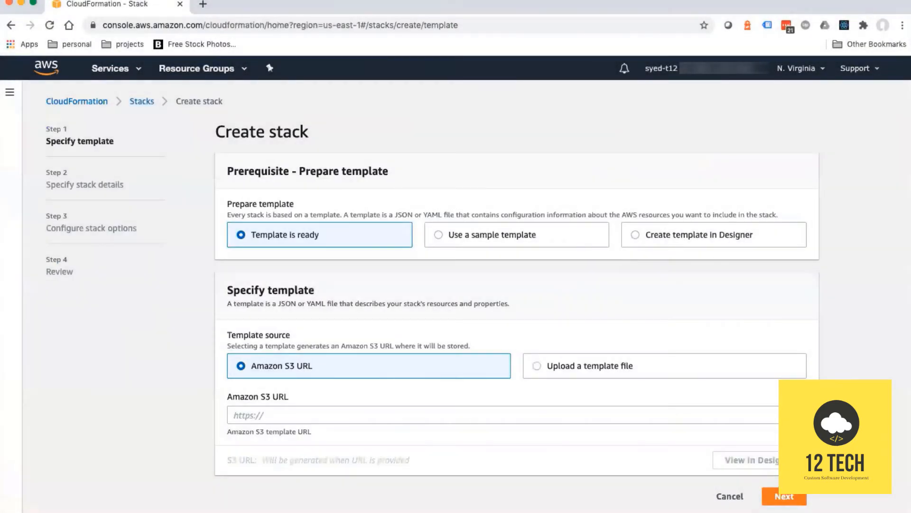
{"action": "left_click", "coordinate": [535, 366]}
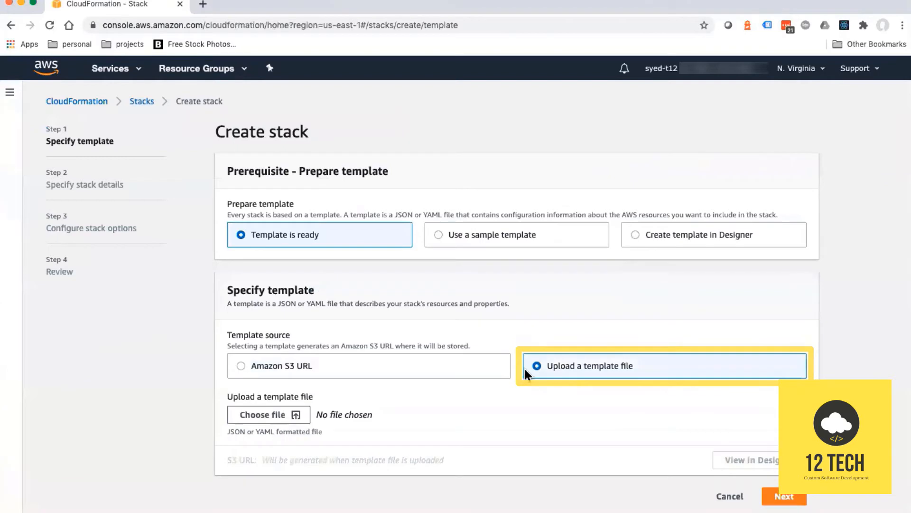
{"action": "left_click", "coordinate": [271, 415]}
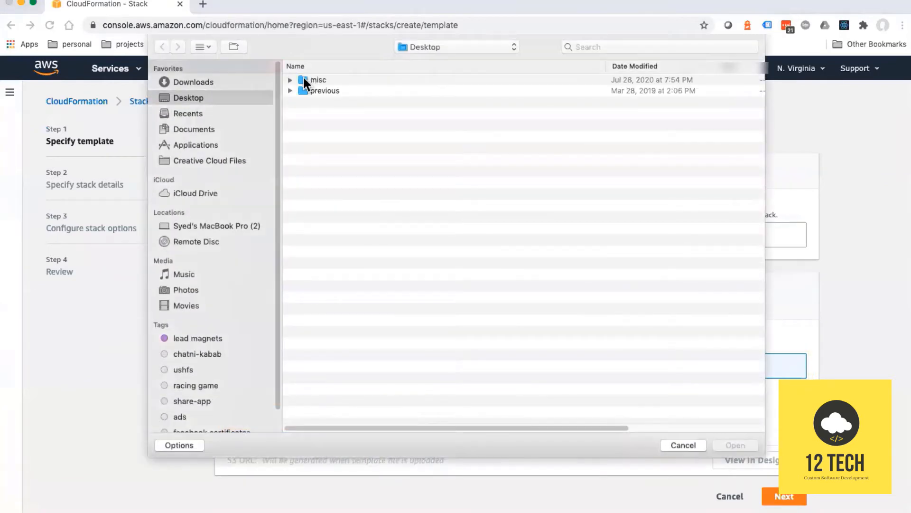
{"action": "left_click", "coordinate": [193, 131]}
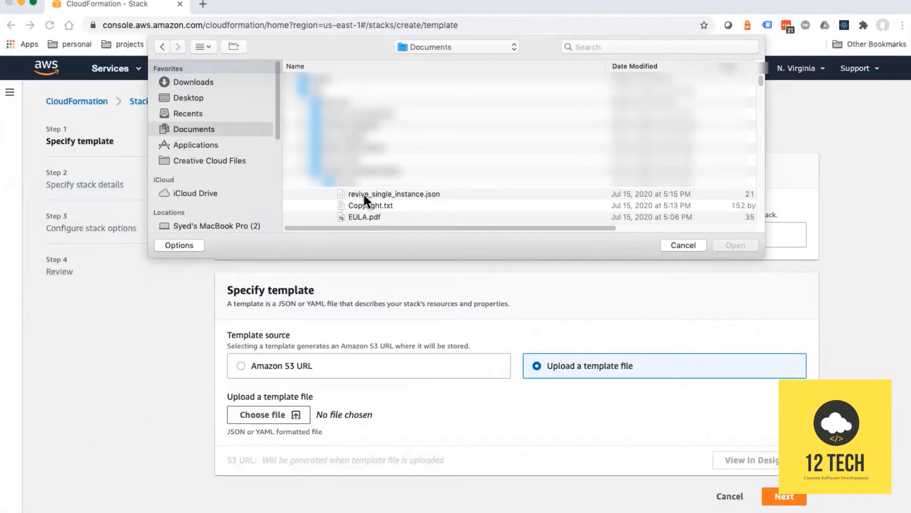
{"action": "left_click", "coordinate": [365, 195]}
{"action": "left_click", "coordinate": [727, 243]}
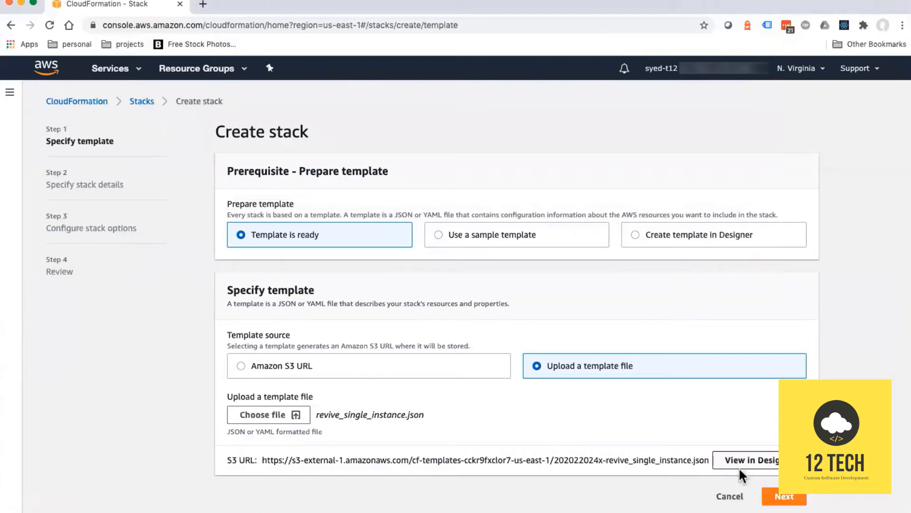
Name the stack ReviveAdserverSingleNode and set the database name to Revive.
{"action": "left_click", "coordinate": [781, 503]}
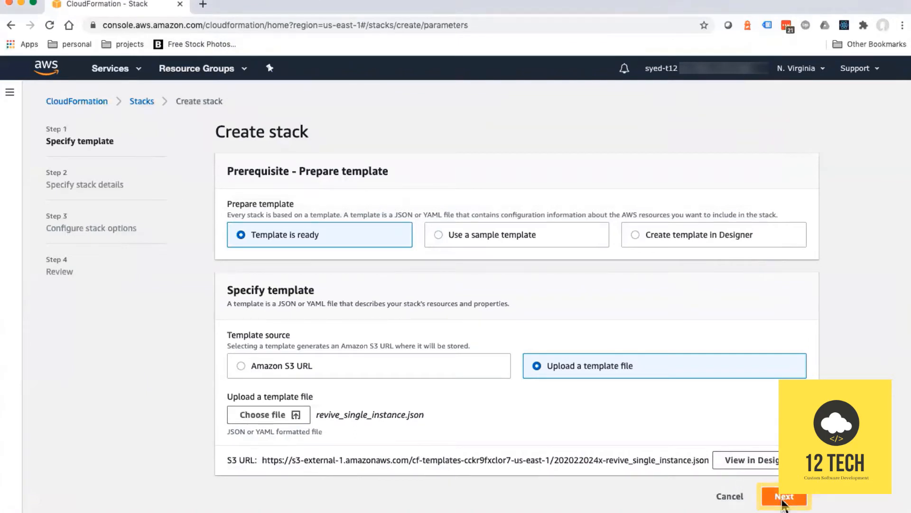
{"action": "double_click", "coordinate": [360, 362]}
{"action": "type", "text": "Revive"}
{"action": "key", "text": "Tab"}
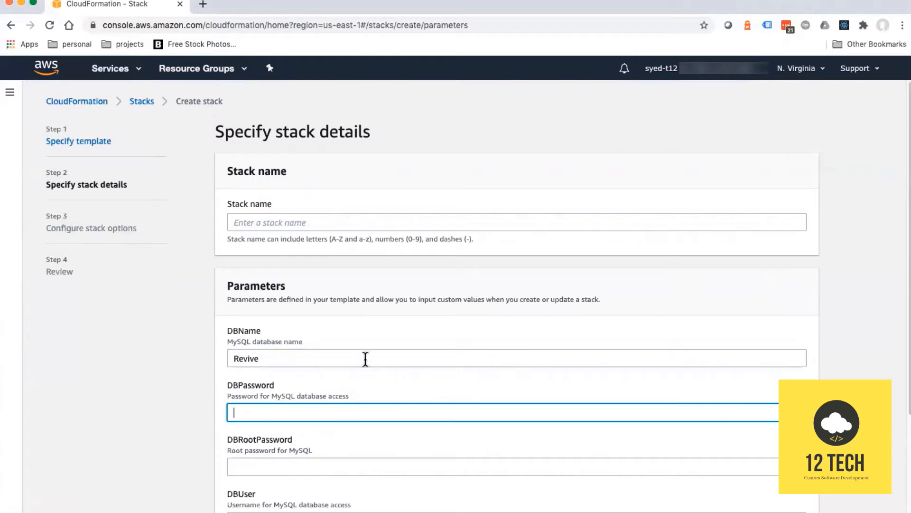
{"action": "scroll", "coordinate": [361, 359], "scroll_direction": "down", "scroll_amount": 2}
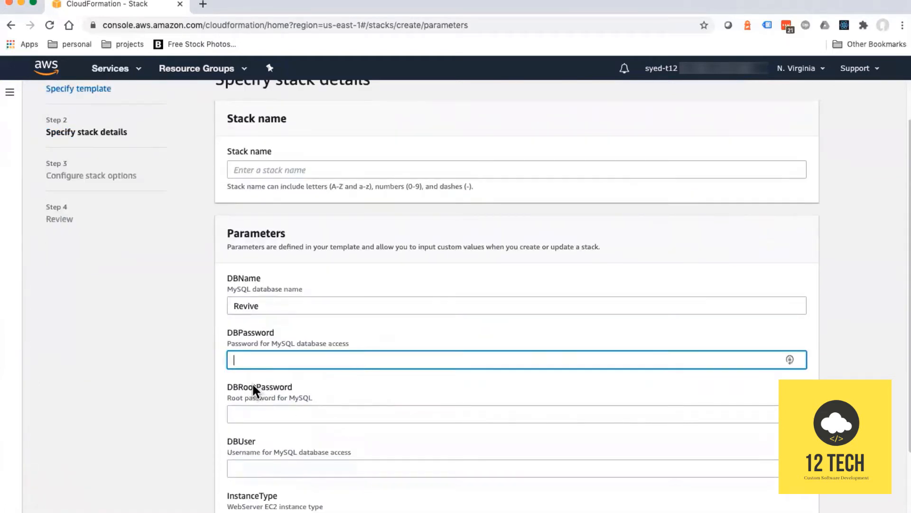
{"action": "left_click", "coordinate": [312, 170]}
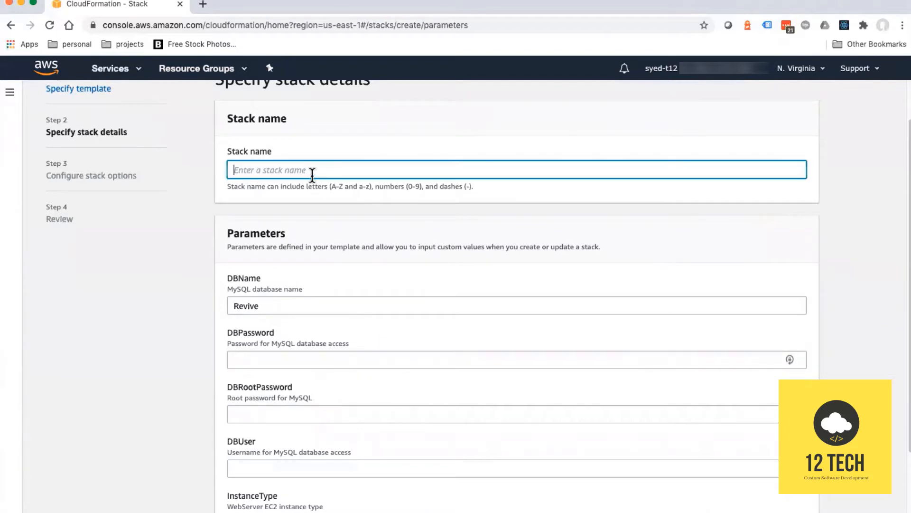
{"action": "type", "text": "Revive"}
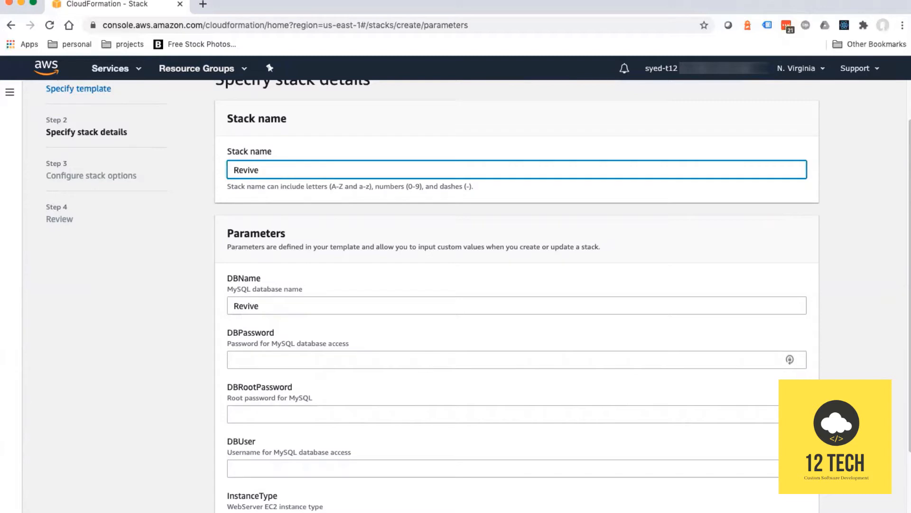
{"action": "type", "text": "AdserverSingleNode"}
Enter the database password, the MySQL root password and the database username.
{"action": "left_click", "coordinate": [315, 361]}
{"action": "type", "text": "••••••••••"}
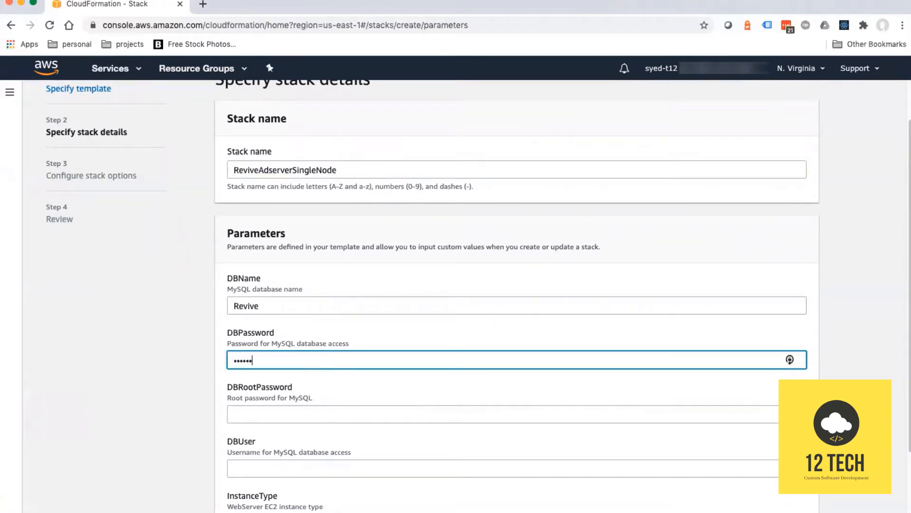
{"action": "left_click", "coordinate": [346, 411]}
{"action": "type", "text": "••••••"}
{"action": "key", "text": "BackSpace"}
{"action": "key", "text": "BackSpace"}
{"action": "key", "text": "BackSpace"}
{"action": "key", "text": "BackSpace"}
{"action": "key", "text": "BackSpace"}
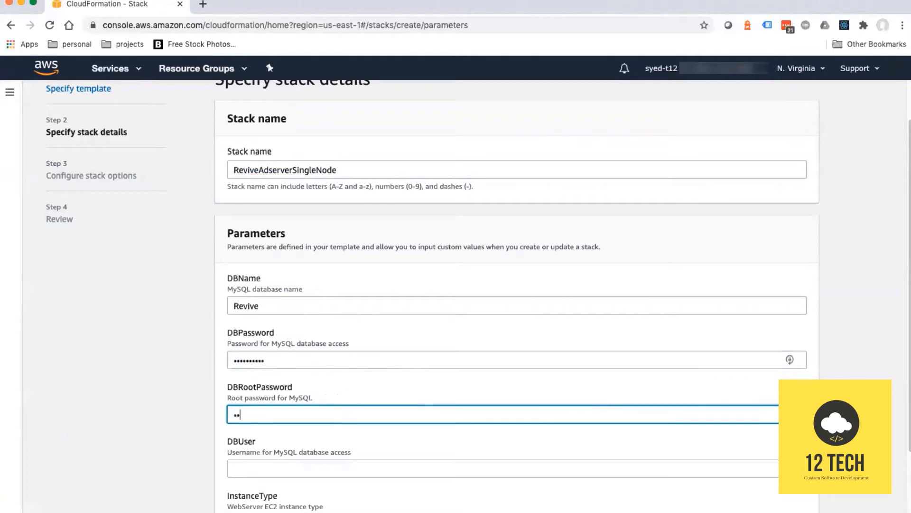
{"action": "type", "text": "•••••••••"}
{"action": "left_click", "coordinate": [316, 467]}
{"action": "type", "text": "••••••"}
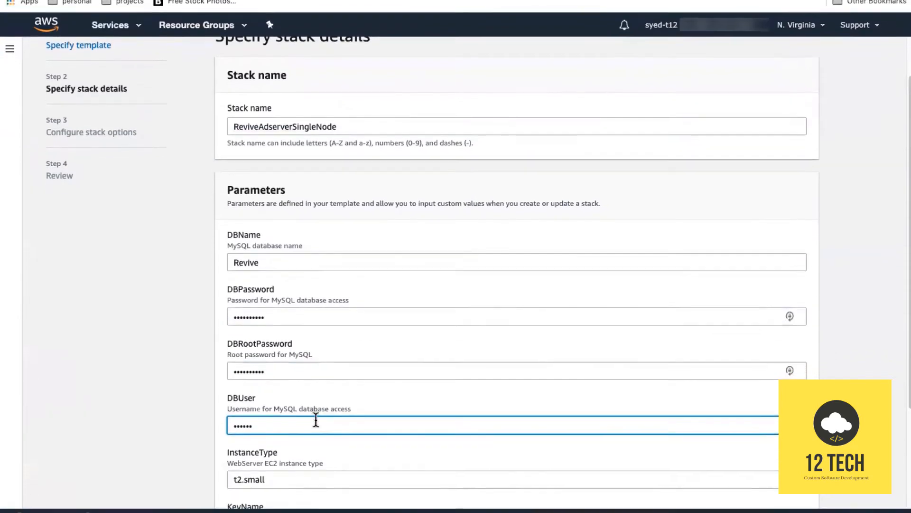
Choose instance type t1.micro and key pair dev-key-pair-nv, then continue through the options to review.
{"action": "scroll", "coordinate": [315, 419], "scroll_direction": "down", "scroll_amount": 2}
{"action": "left_click", "coordinate": [318, 403]}
{"action": "left_click", "coordinate": [303, 69]}
{"action": "scroll", "coordinate": [296, 368], "scroll_direction": "up", "scroll_amount": 2}
{"action": "scroll", "coordinate": [296, 369], "scroll_direction": "down", "scroll_amount": 4}
{"action": "left_click", "coordinate": [318, 387]}
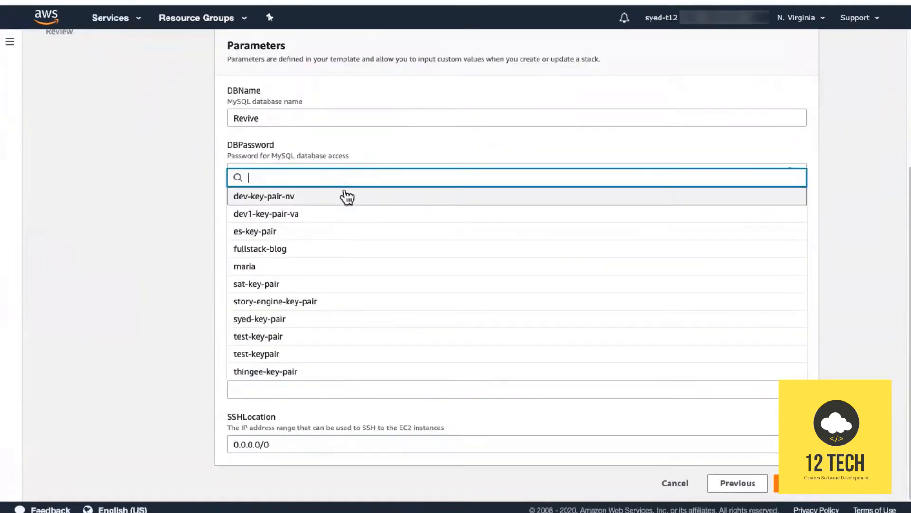
{"action": "left_click", "coordinate": [346, 198]}
{"action": "left_click", "coordinate": [785, 483]}
{"action": "scroll", "coordinate": [489, 370], "scroll_direction": "down", "scroll_amount": 5}
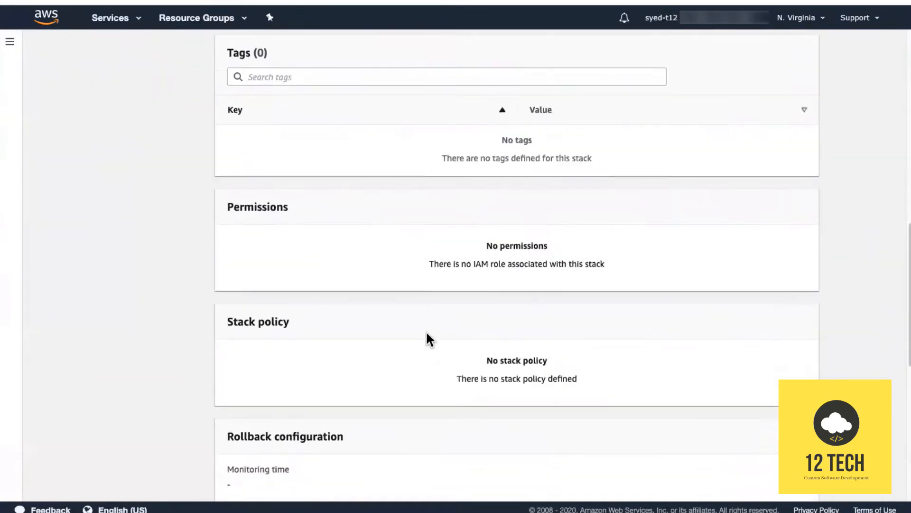
{"action": "scroll", "coordinate": [426, 331], "scroll_direction": "down", "scroll_amount": 8}
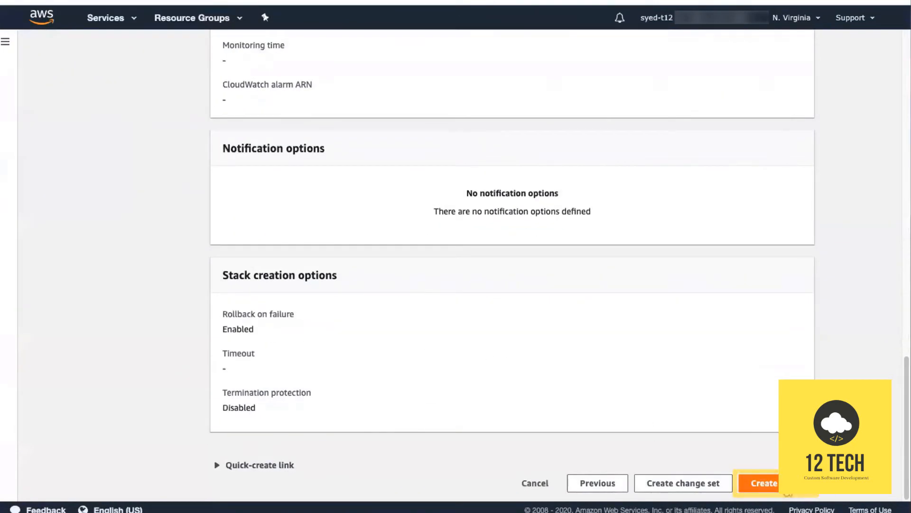
Create the ReviveAdserverSingleNode stack and, once complete, open its WebsiteURL output.
{"action": "left_click", "coordinate": [757, 482]}
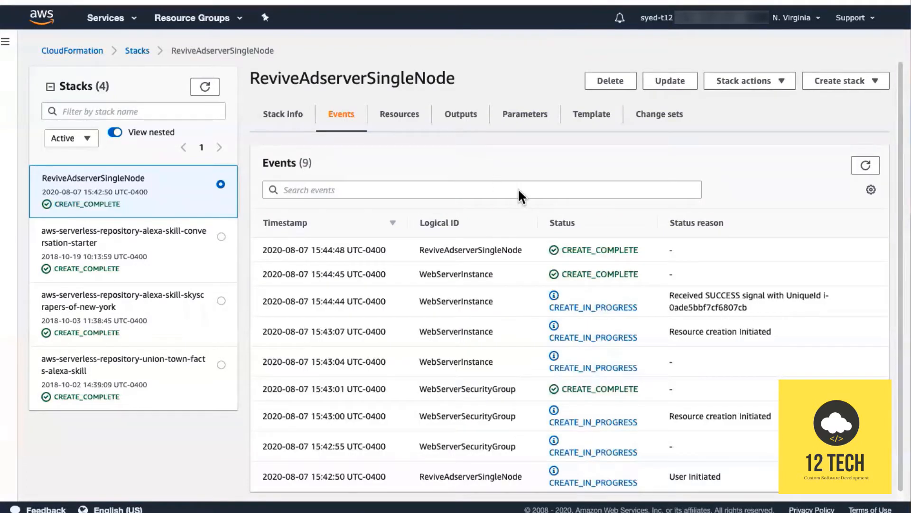
{"action": "left_click", "coordinate": [517, 190]}
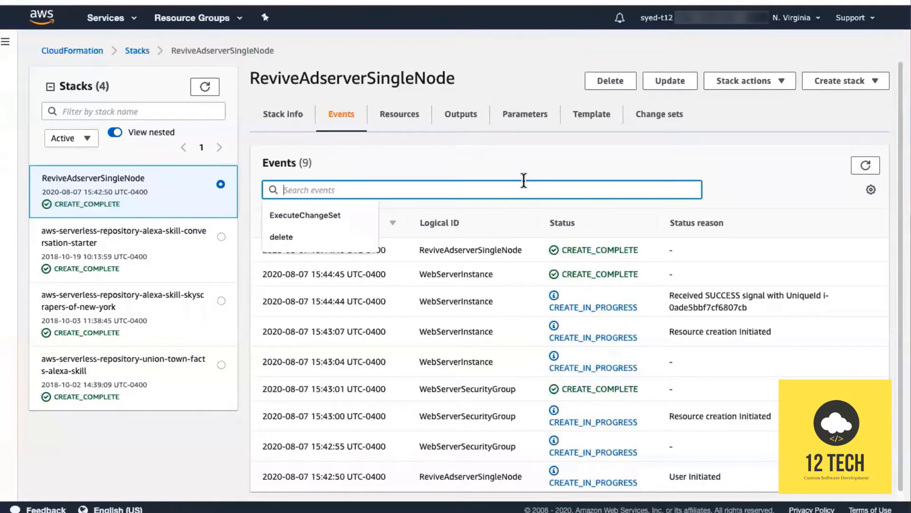
{"action": "left_click", "coordinate": [731, 176]}
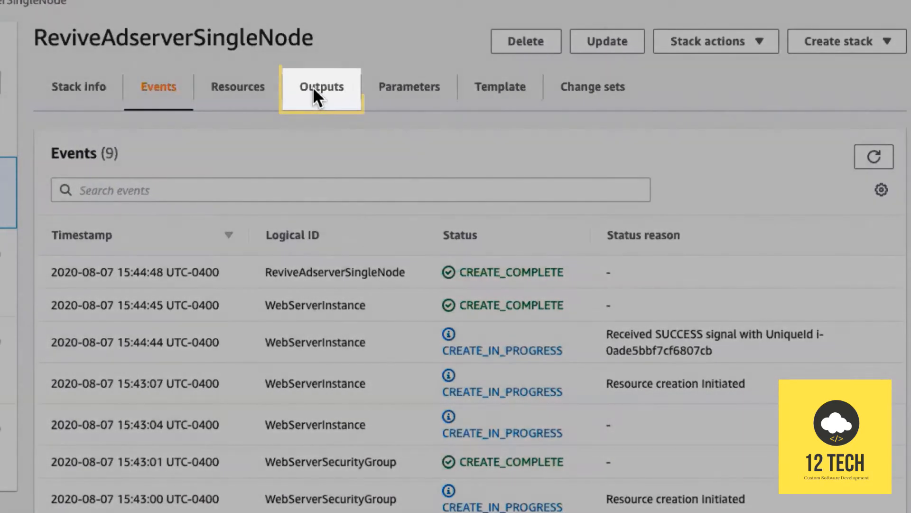
{"action": "left_click", "coordinate": [313, 91]}
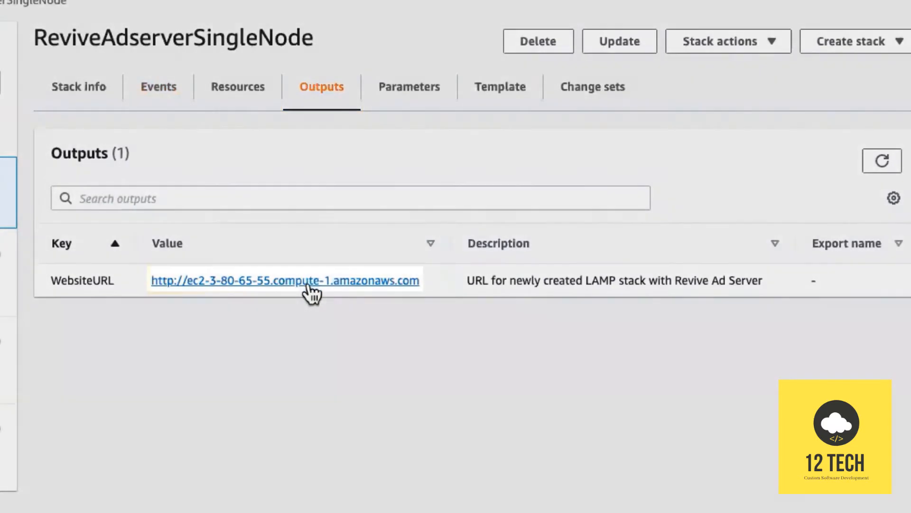
{"action": "left_click", "coordinate": [307, 285]}
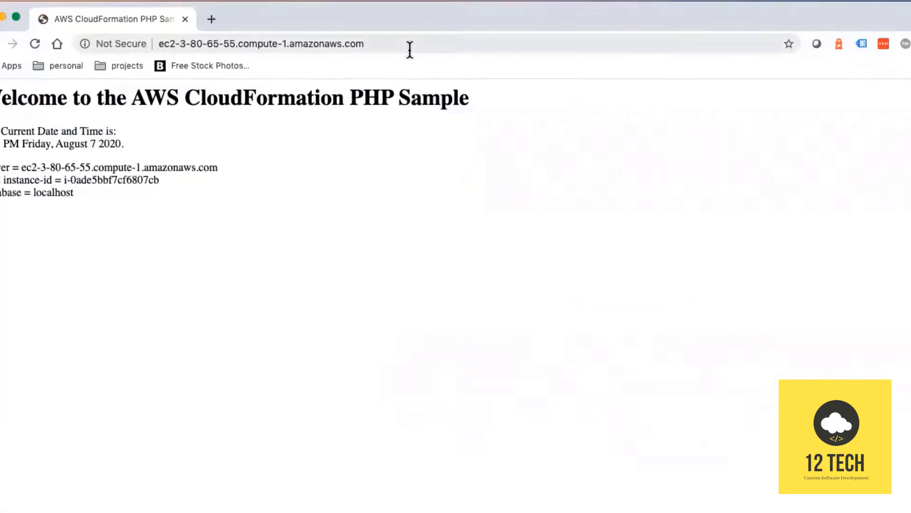
Load the site's /revive path and accept the license to begin installation.
{"action": "left_click", "coordinate": [382, 43]}
{"action": "left_click", "coordinate": [385, 44]}
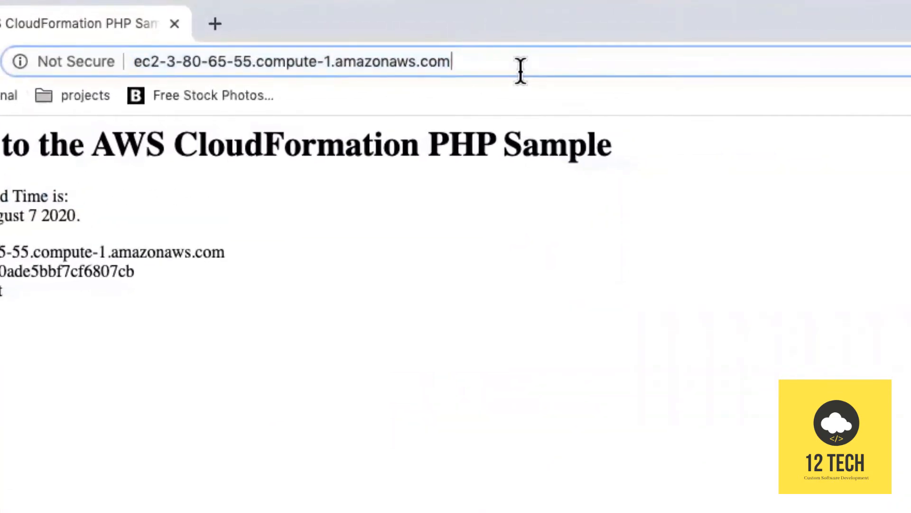
{"action": "type", "text": "/revive"}
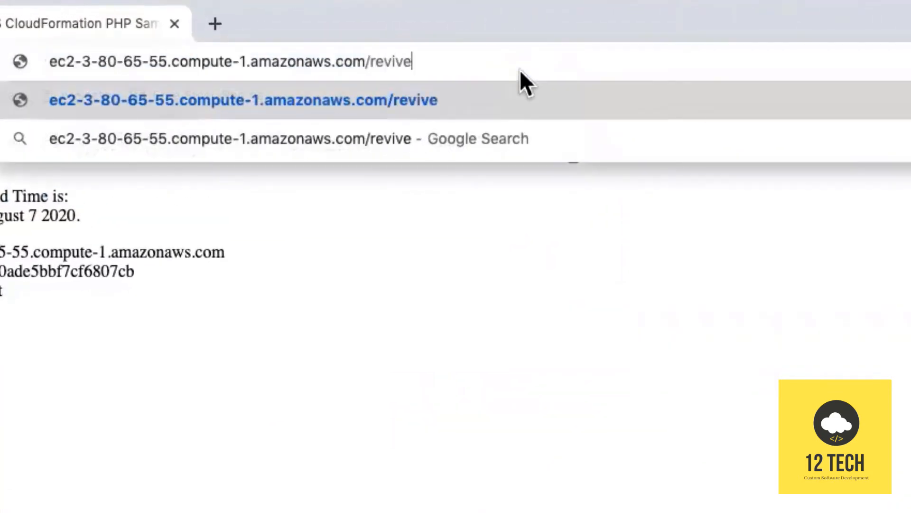
{"action": "key", "text": "Return"}
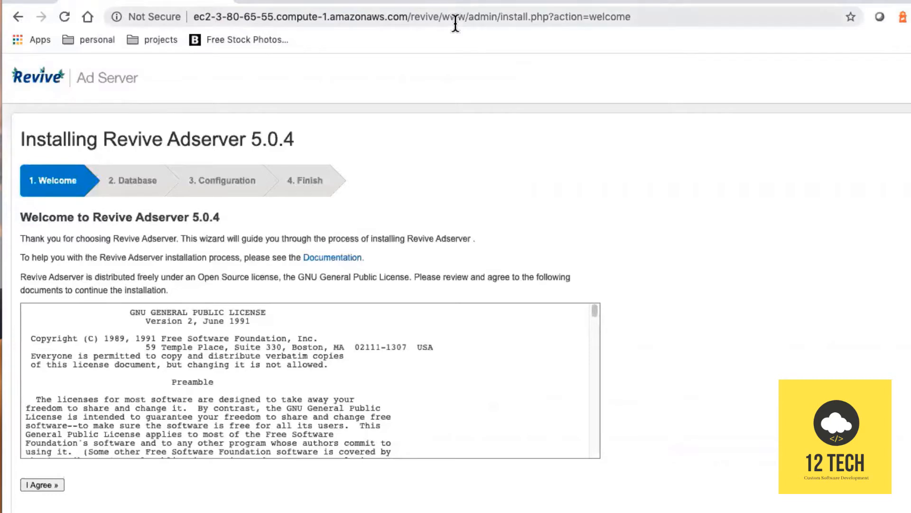
{"action": "left_click", "coordinate": [37, 485]}
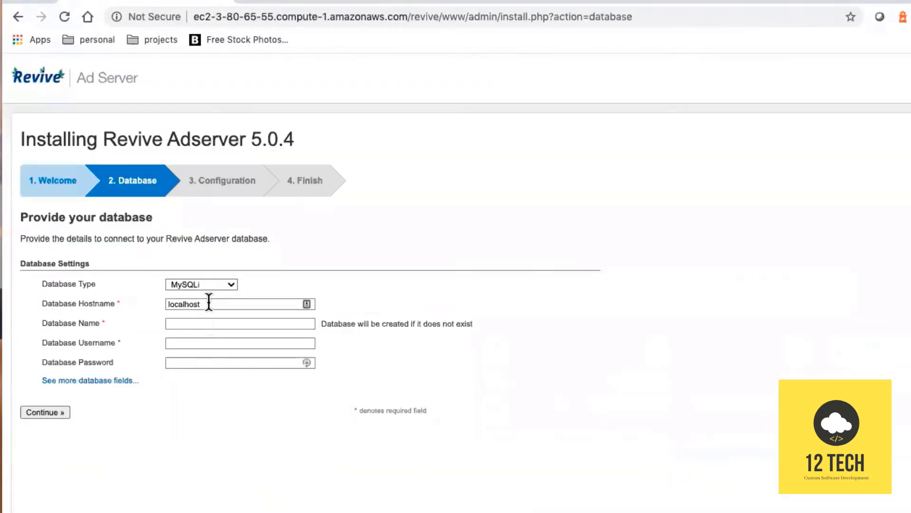
Enter database name revive, user revive and the database password, then resubmit the settings.
{"action": "double_click", "coordinate": [209, 303]}
{"action": "key", "text": "Tab"}
{"action": "type", "text": "revive"}
{"action": "key", "text": "Tab"}
{"action": "type", "text": "revive"}
{"action": "key", "text": "Tab"}
{"action": "type", "text": "•"}
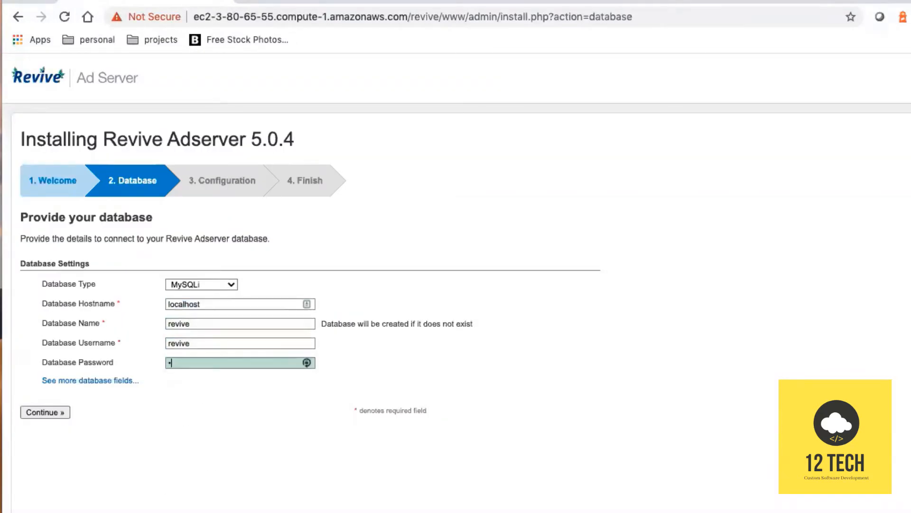
{"action": "type", "text": "evive"}
{"action": "key", "text": "Return"}
{"action": "double_click", "coordinate": [221, 429]}
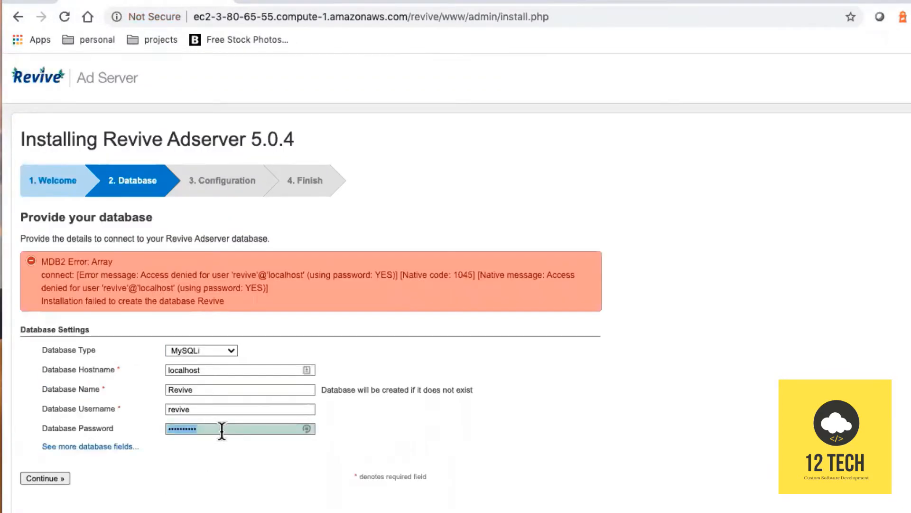
{"action": "type", "text": "••••••••••"}
{"action": "key", "text": "Return"}
Create the administrator account with username admin, a password and the admin e-mail address.
{"action": "left_click", "coordinate": [256, 282]}
{"action": "type", "text": "admin"}
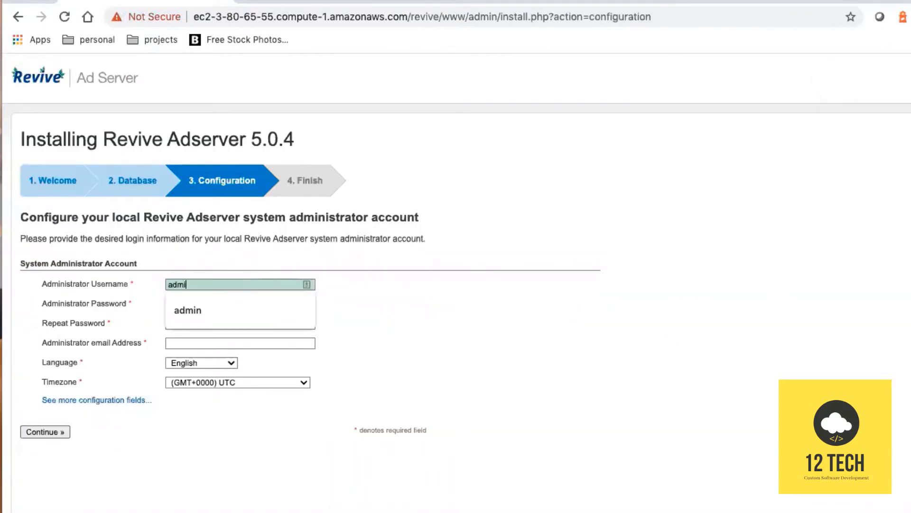
{"action": "key", "text": "Tab"}
{"action": "type", "text": "••••••••••"}
{"action": "key", "text": "Tab"}
{"action": "type", "text": "••••••••••"}
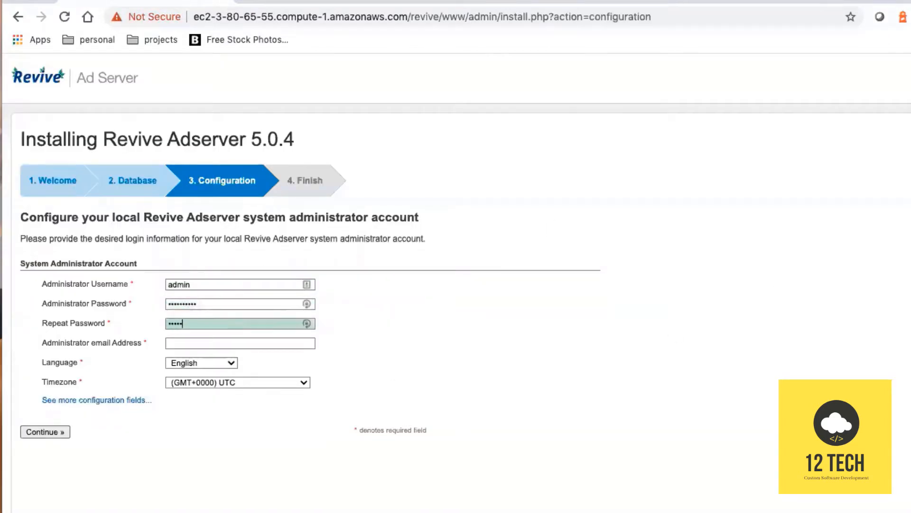
{"action": "key", "text": "Tab"}
{"action": "type", "text": "info@"}
{"action": "left_click", "coordinate": [252, 388]}
Set the timezone to America/New_York and complete the installation.
{"action": "left_click", "coordinate": [252, 383]}
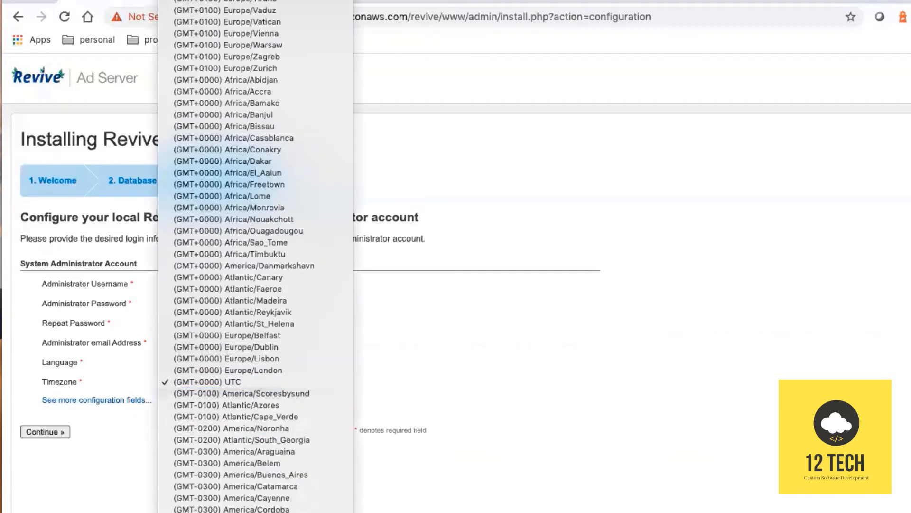
{"action": "scroll", "coordinate": [247, 511], "scroll_direction": "down", "scroll_amount": 15}
{"action": "left_click", "coordinate": [237, 512]}
{"action": "left_click", "coordinate": [45, 432]}
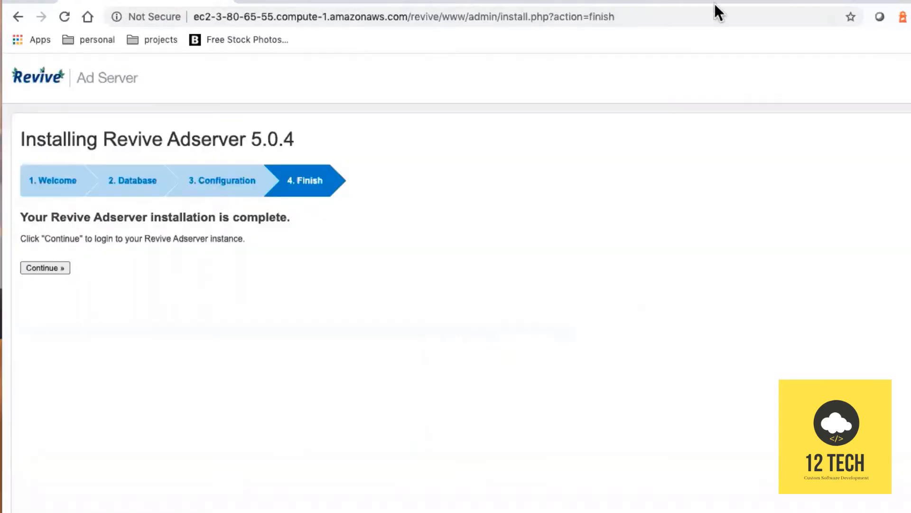
{"action": "left_click", "coordinate": [44, 267]}
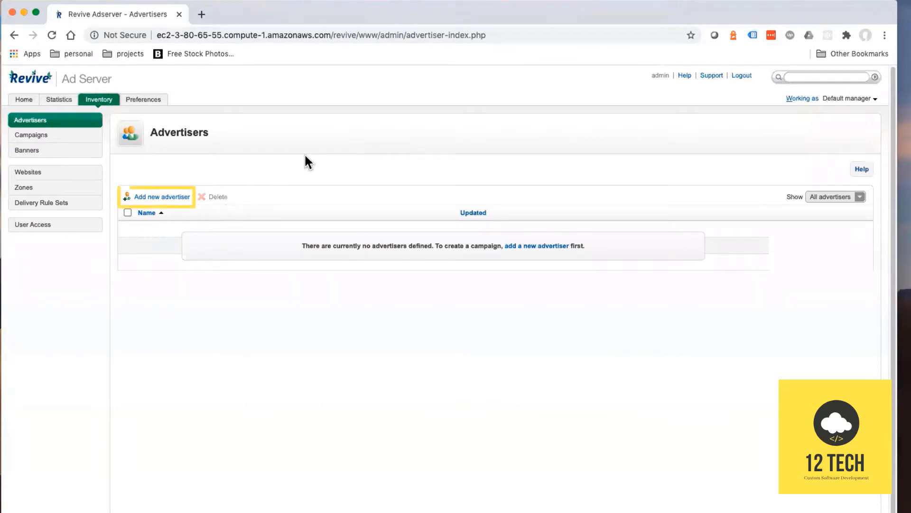
Create advertiser 12 Tech with the contact person's name and e-mail address.
{"action": "left_click", "coordinate": [177, 204]}
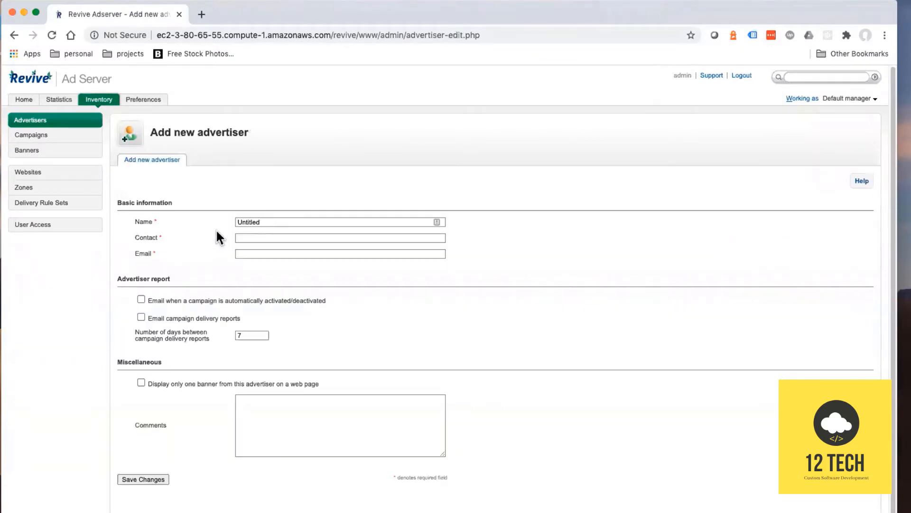
{"action": "double_click", "coordinate": [265, 220]}
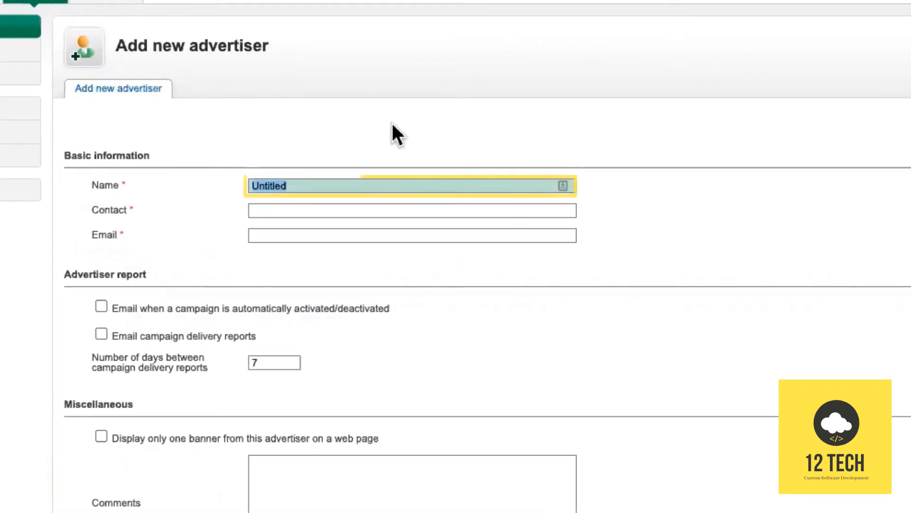
{"action": "type", "text": "12 Tech"}
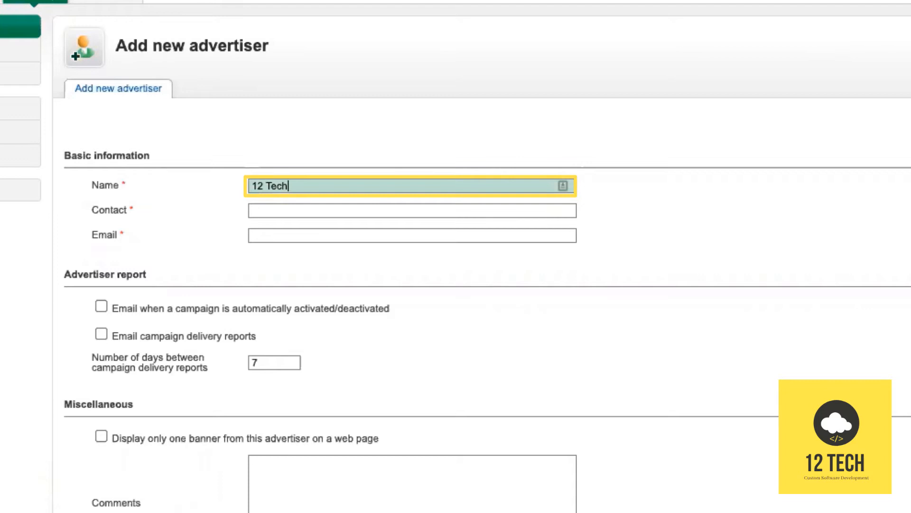
{"action": "key", "text": "Tab"}
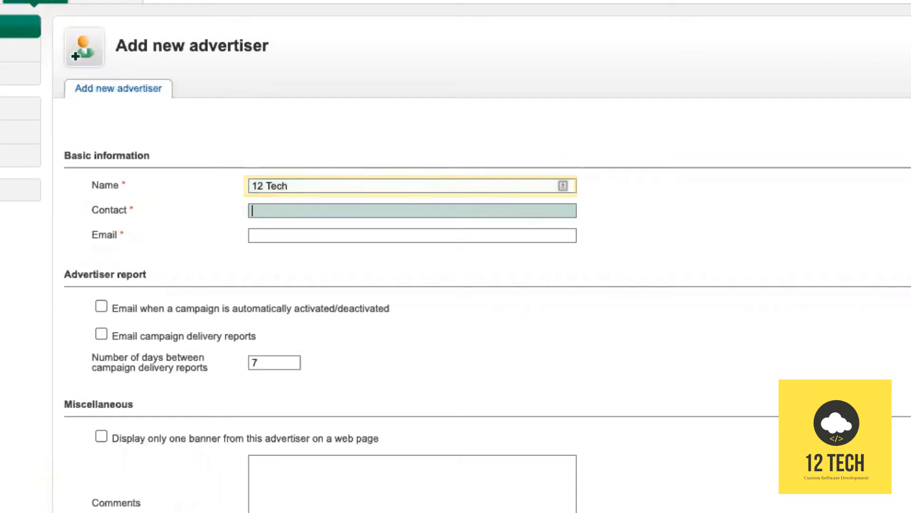
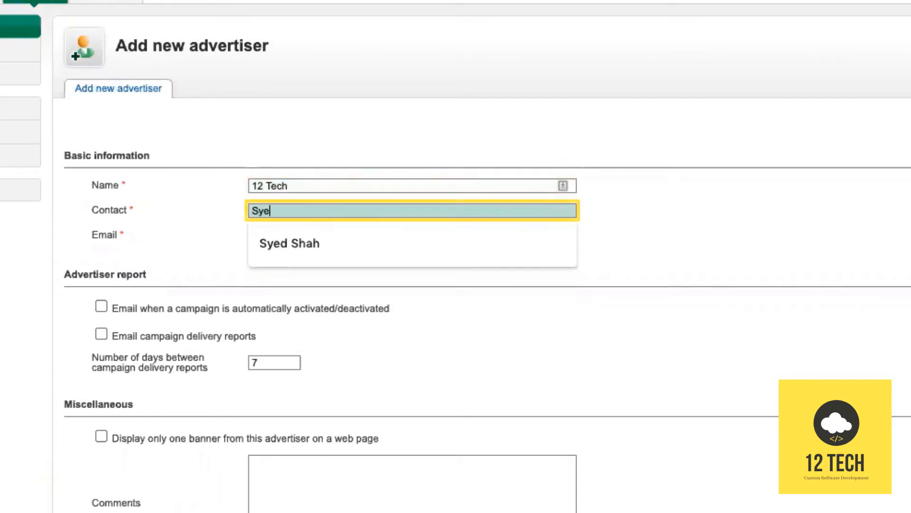
{"action": "key", "text": "Tab"}
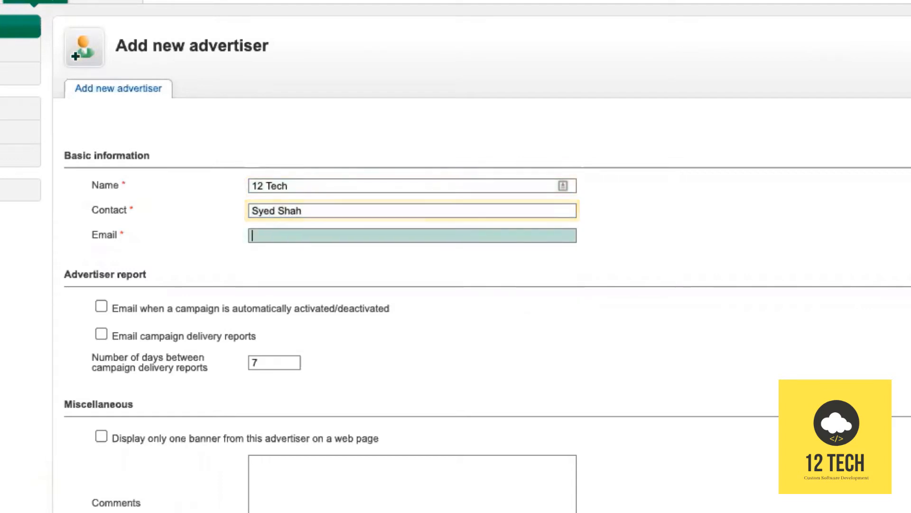
{"action": "type", "text": "syed"}
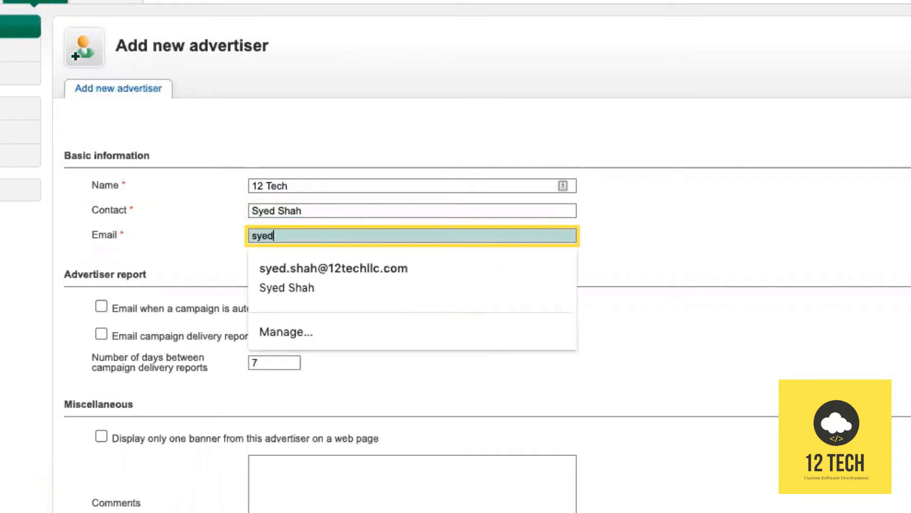
{"action": "left_click", "coordinate": [441, 260]}
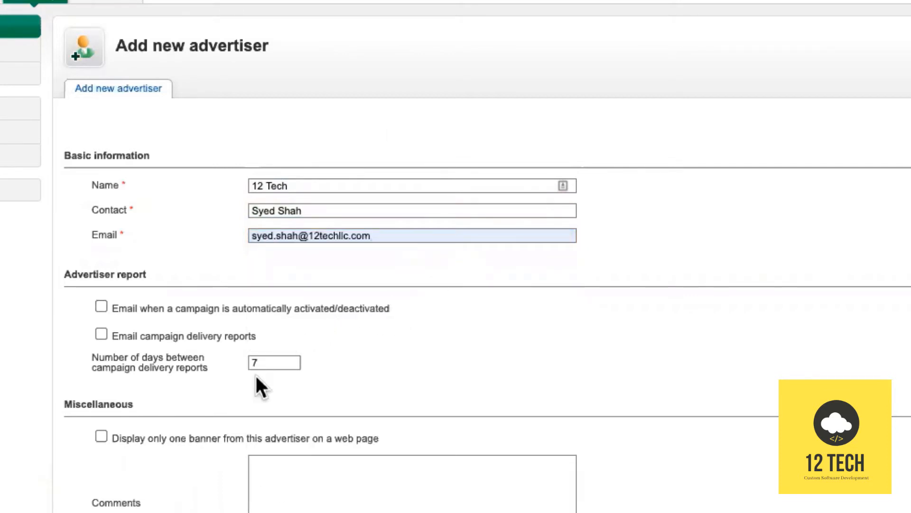
Enable both campaign e-mail reports and save the advertiser.
{"action": "left_click", "coordinate": [101, 306]}
{"action": "left_click", "coordinate": [102, 334]}
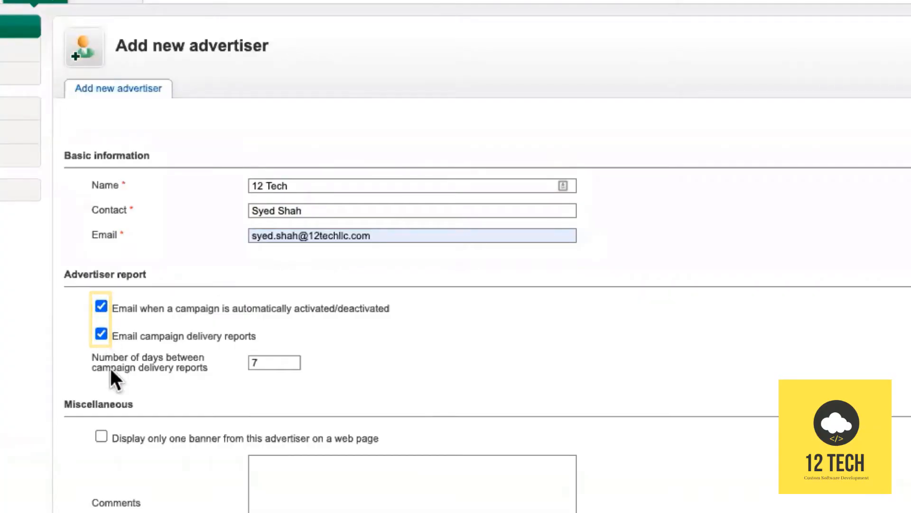
{"action": "scroll", "coordinate": [112, 472], "scroll_direction": "down", "scroll_amount": 3}
{"action": "left_click", "coordinate": [115, 452]}
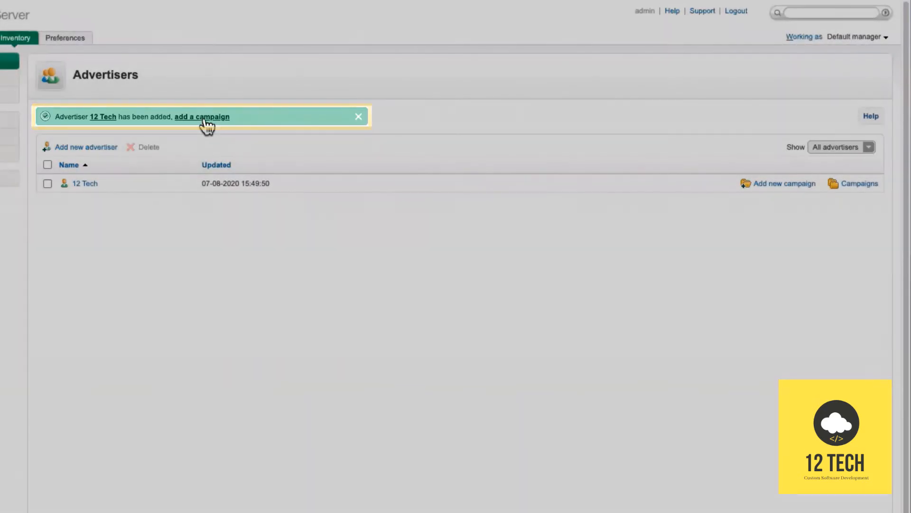
Add a campaign for 12 Tech with the default name, set to Remnant type, and save it.
{"action": "left_click", "coordinate": [203, 117]}
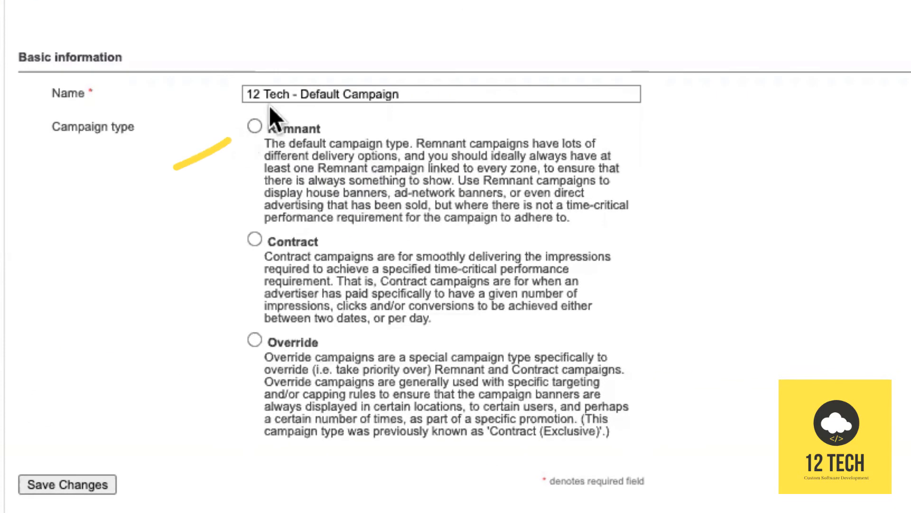
{"action": "left_click", "coordinate": [255, 126]}
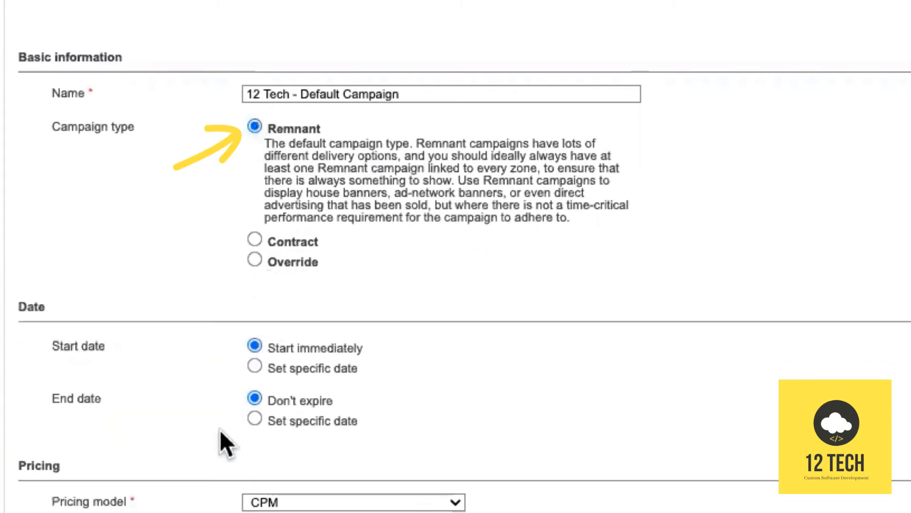
{"action": "scroll", "coordinate": [314, 450], "scroll_direction": "down", "scroll_amount": 5}
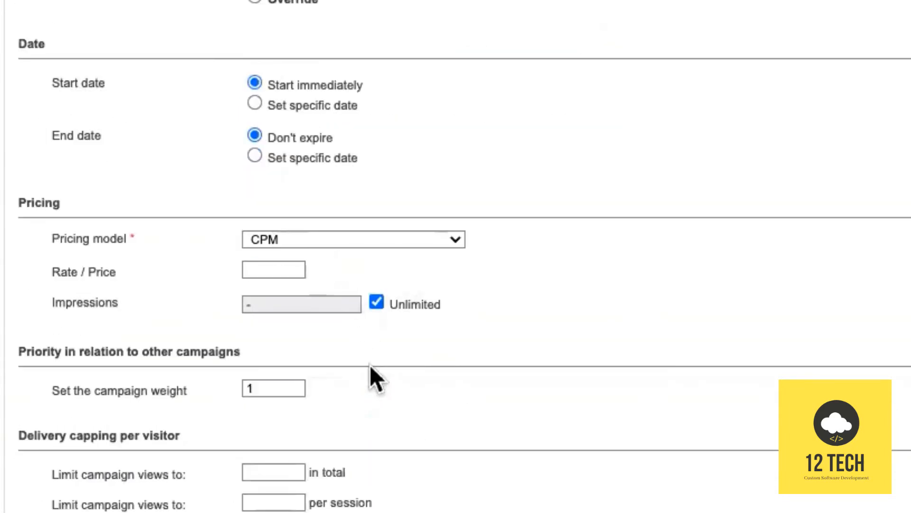
{"action": "scroll", "coordinate": [371, 366], "scroll_direction": "down", "scroll_amount": 4}
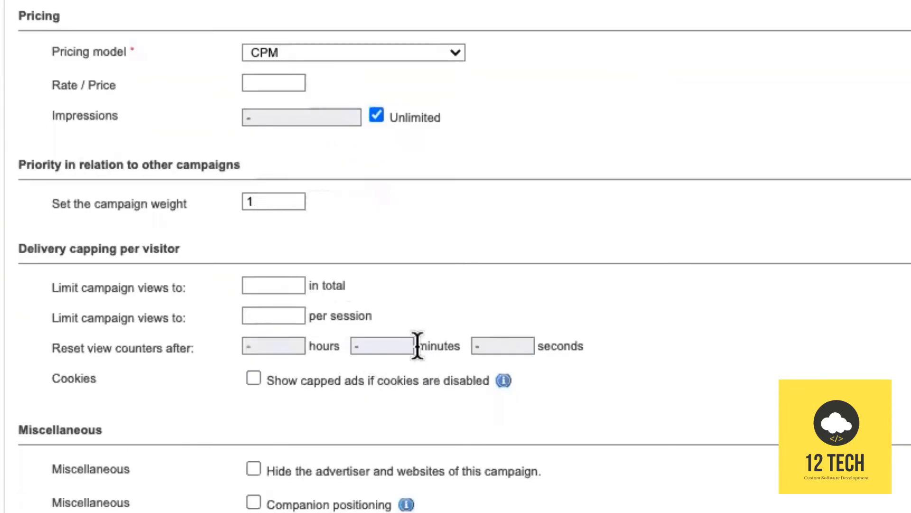
{"action": "left_click", "coordinate": [118, 478]}
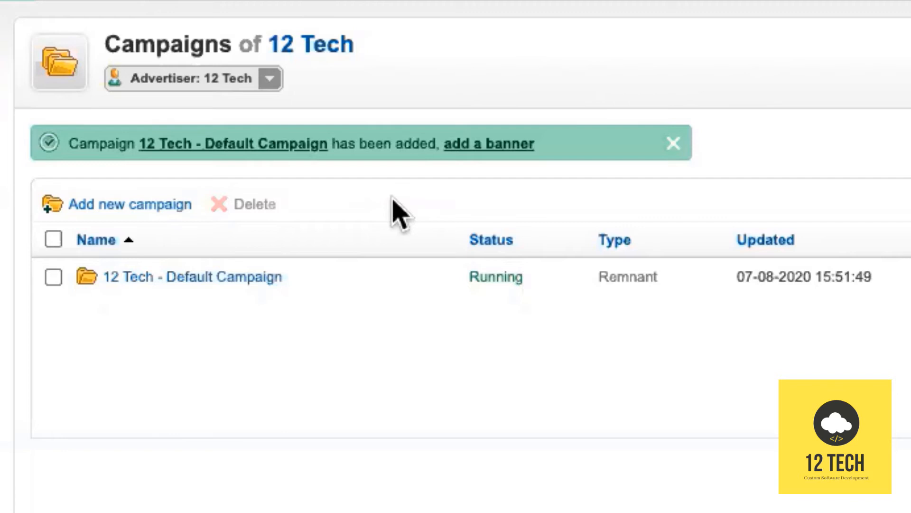
Add a webserver-uploaded banner named 'Alexa Skill Dev - 468x60' and browse for its image.
{"action": "left_click", "coordinate": [489, 151]}
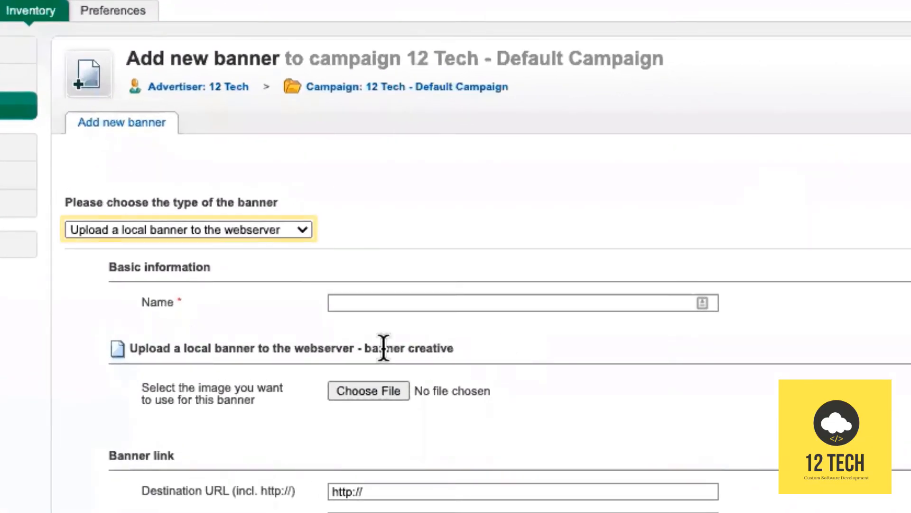
{"action": "left_click", "coordinate": [245, 232]}
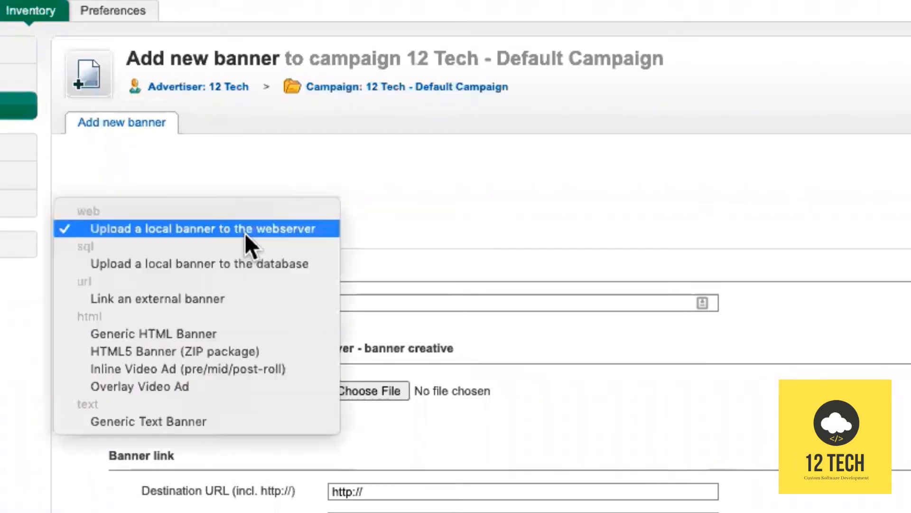
{"action": "left_click", "coordinate": [573, 180]}
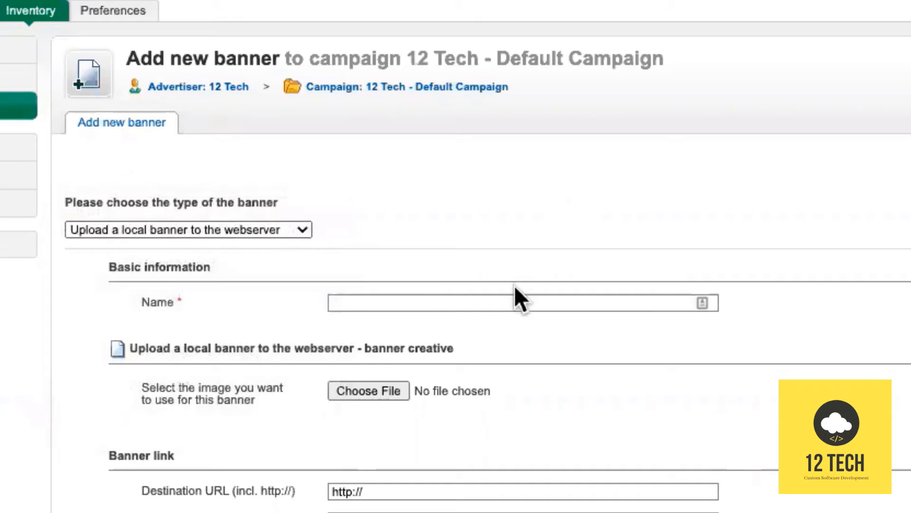
{"action": "left_click", "coordinate": [460, 302]}
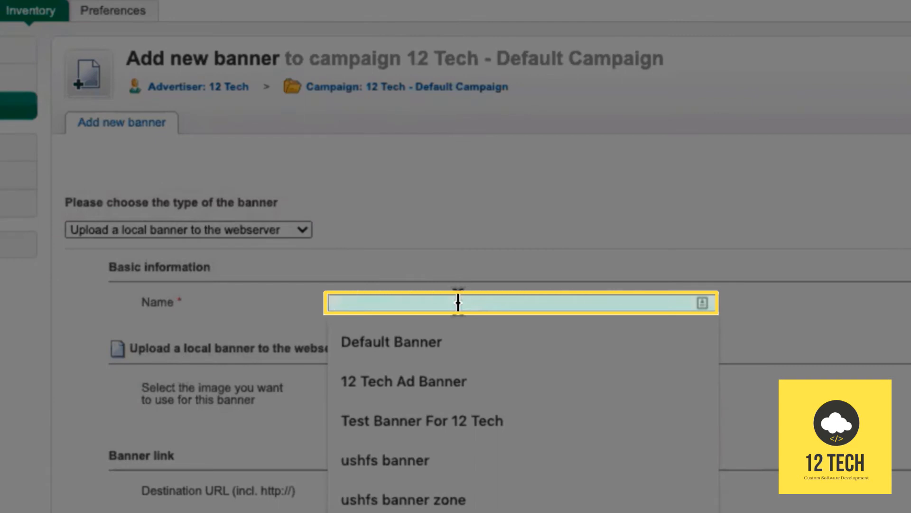
{"action": "type", "text": "ALex"}
{"action": "key", "text": "BackSpace"}
{"action": "key", "text": "BackSpace"}
{"action": "key", "text": "BackSpace"}
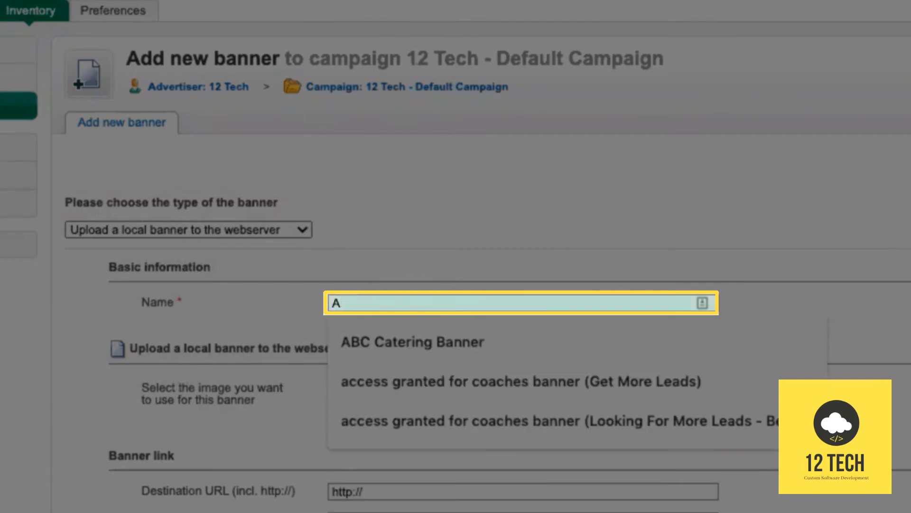
{"action": "type", "text": "lexa Skill D"}
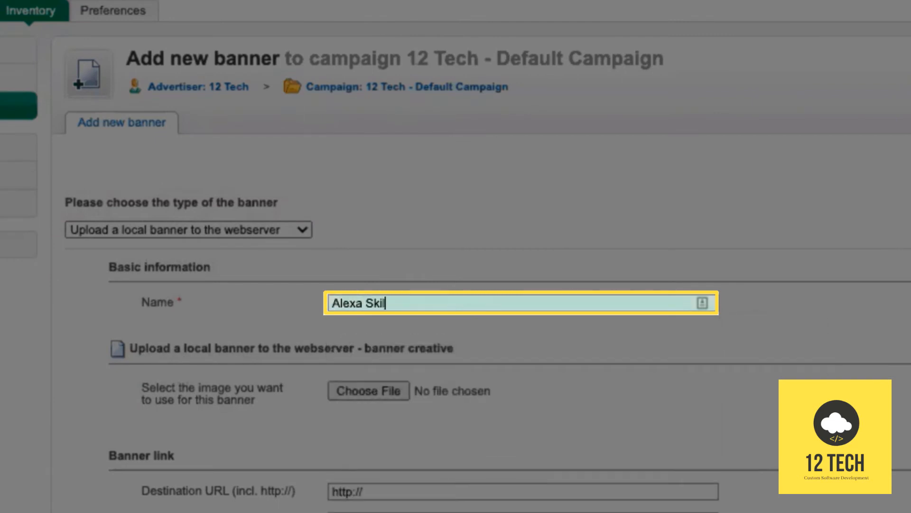
{"action": "type", "text": "ev - 468x60"}
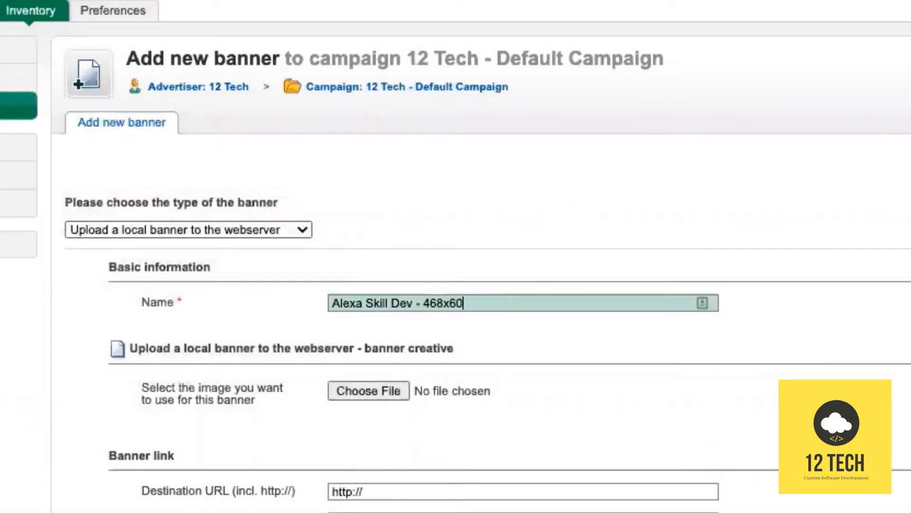
{"action": "left_click", "coordinate": [374, 388]}
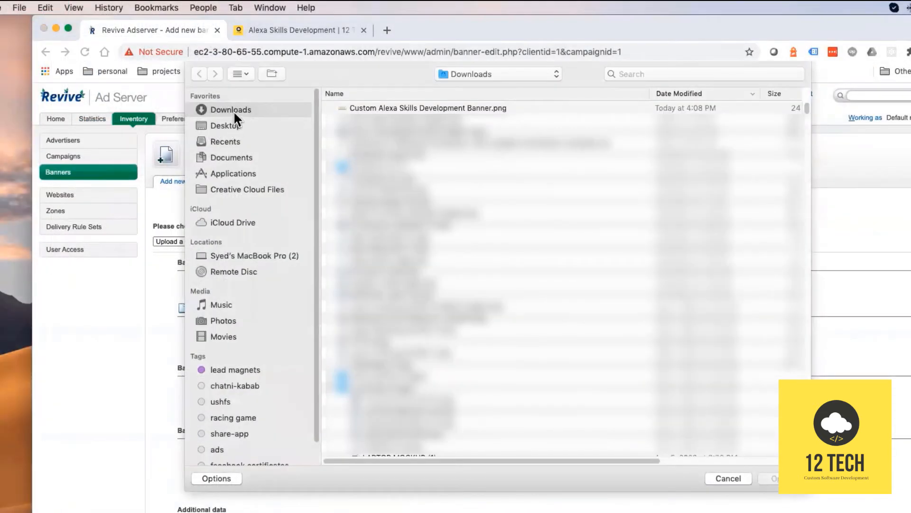
Choose Custom Alexa Skills Development Banner.png as the banner image and close the extra windows.
{"action": "left_click", "coordinate": [368, 111]}
{"action": "left_click", "coordinate": [796, 482]}
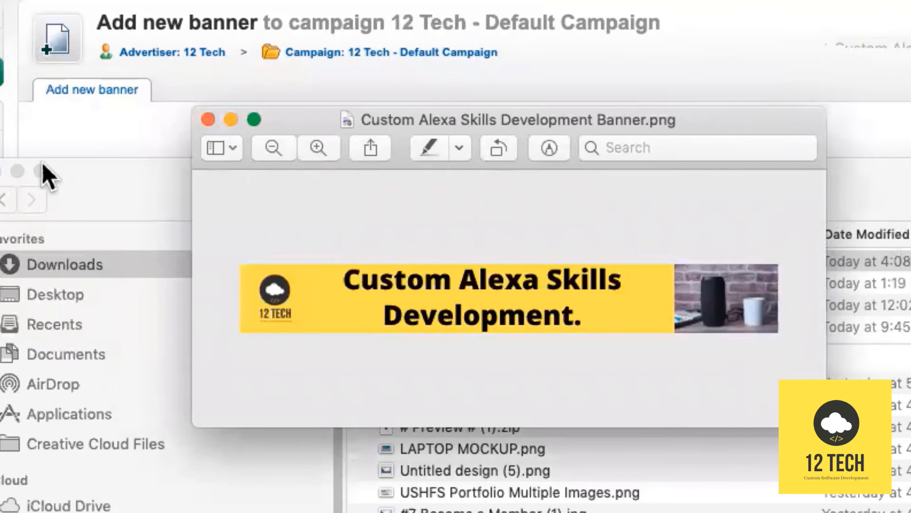
{"action": "left_click", "coordinate": [0, 174]}
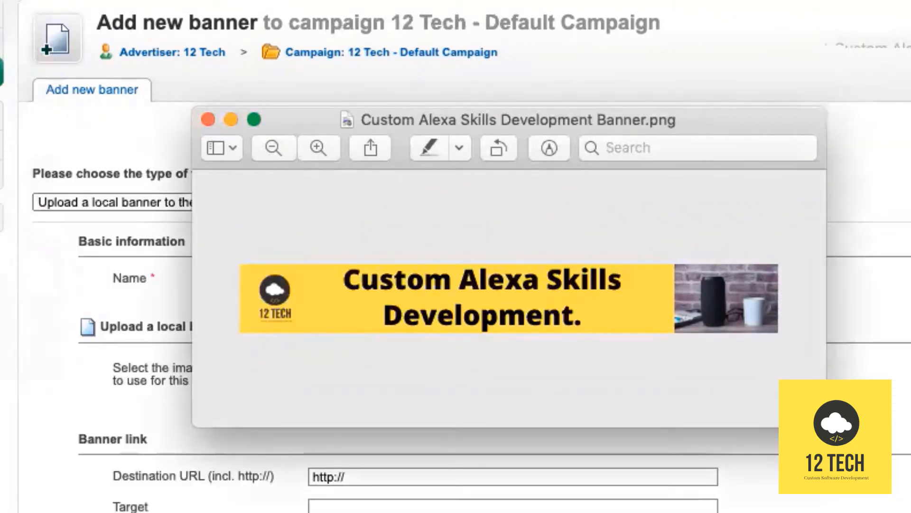
{"action": "left_click_drag", "start_coordinate": [827, 425], "coordinate": [910, 486]}
{"action": "left_click", "coordinate": [205, 118]}
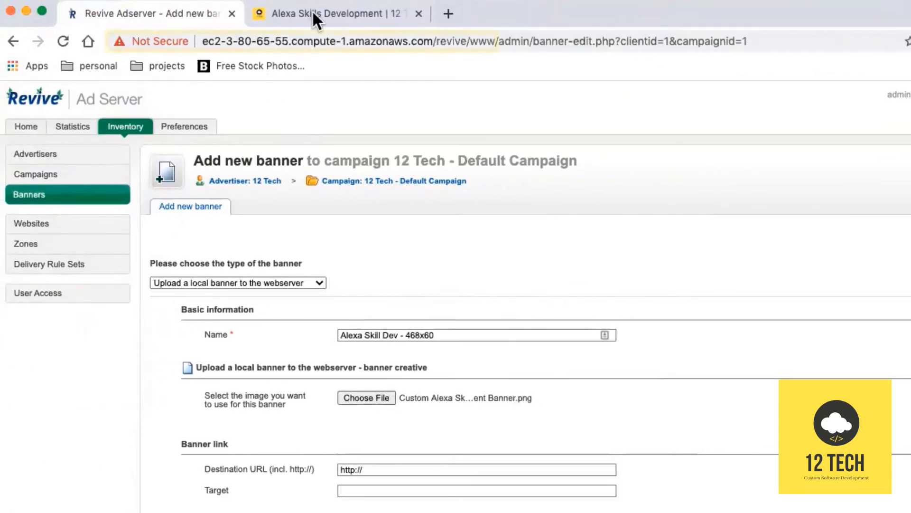
Paste the Alexa Skills Development page URL as the Destination URL and save the banner.
{"action": "left_click", "coordinate": [310, 13]}
{"action": "left_click", "coordinate": [303, 41]}
{"action": "key", "text": "ctrl+c"}
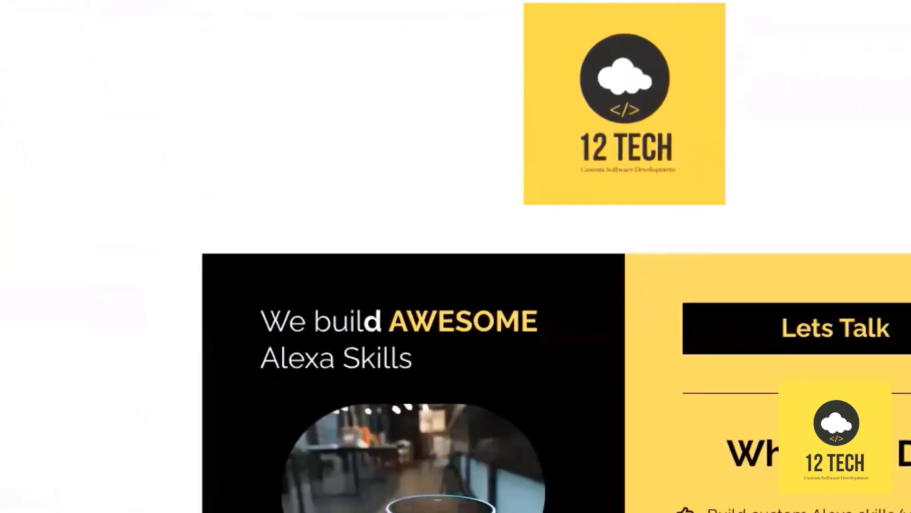
{"action": "left_click", "coordinate": [185, 15]}
{"action": "triple_click", "coordinate": [551, 243]}
{"action": "key", "text": "ctrl+v"}
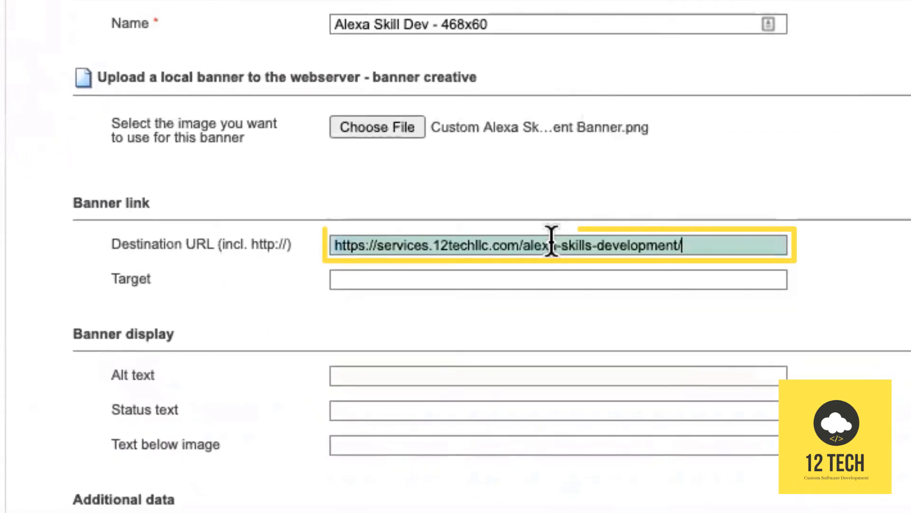
{"action": "scroll", "coordinate": [622, 408], "scroll_direction": "down", "scroll_amount": 5}
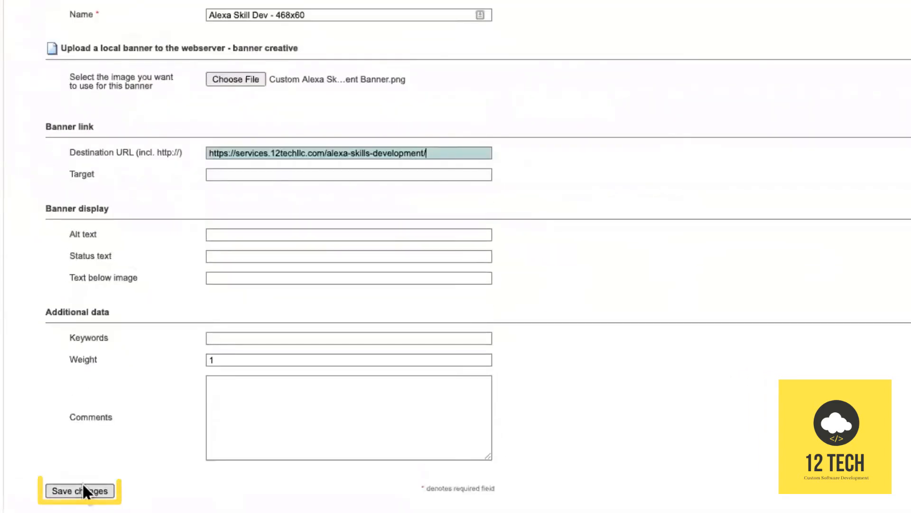
{"action": "left_click", "coordinate": [81, 489]}
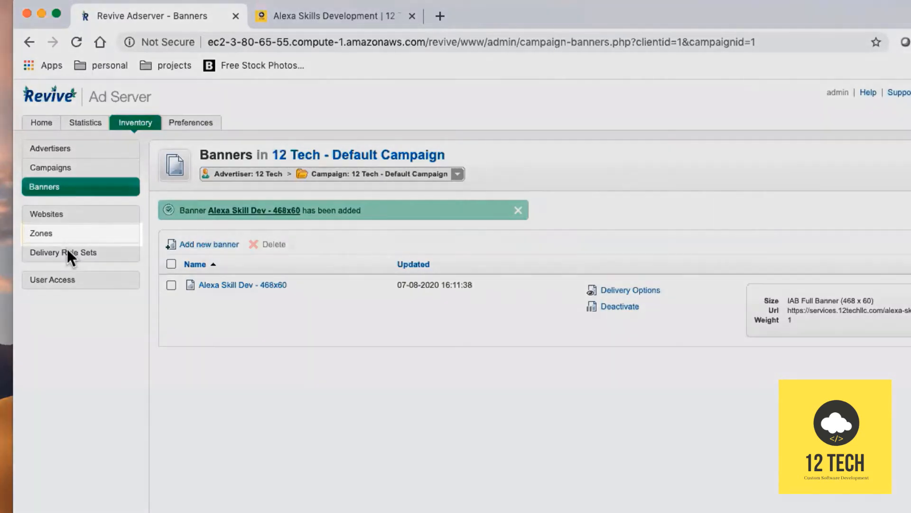
Open the Zones page from the Inventory sidebar.
{"action": "left_click", "coordinate": [50, 234]}
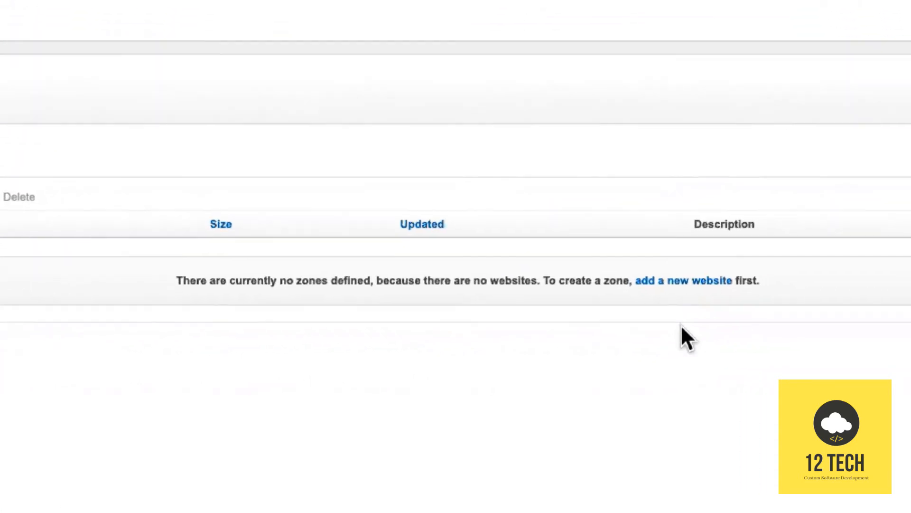
{"action": "left_click", "coordinate": [668, 280]}
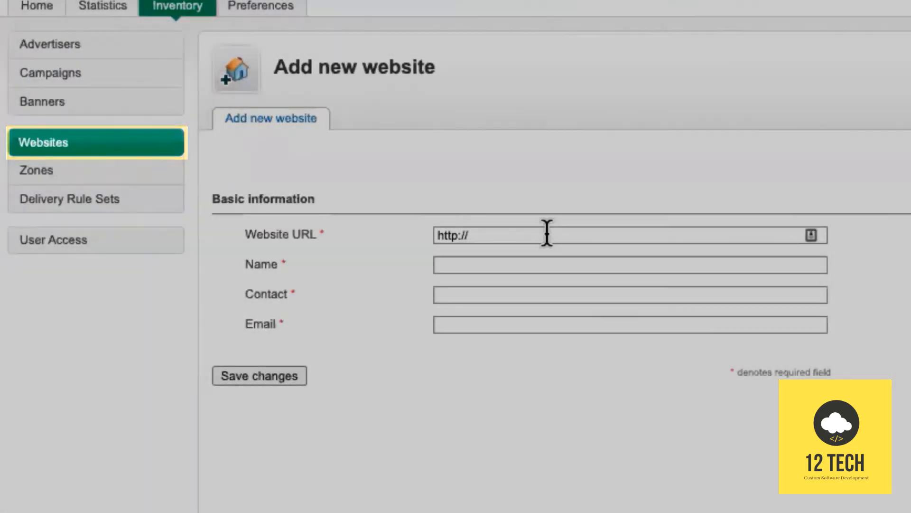
{"action": "triple_click", "coordinate": [548, 231]}
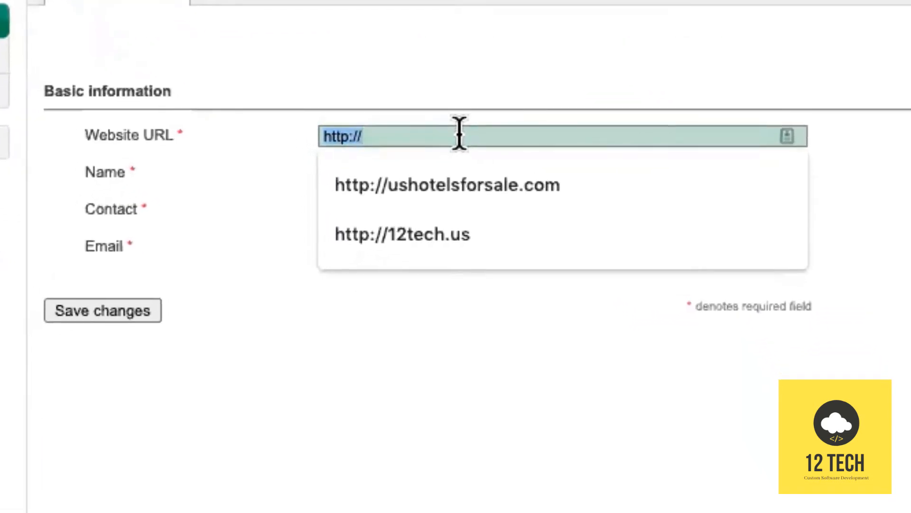
{"action": "type", "text": "http"}
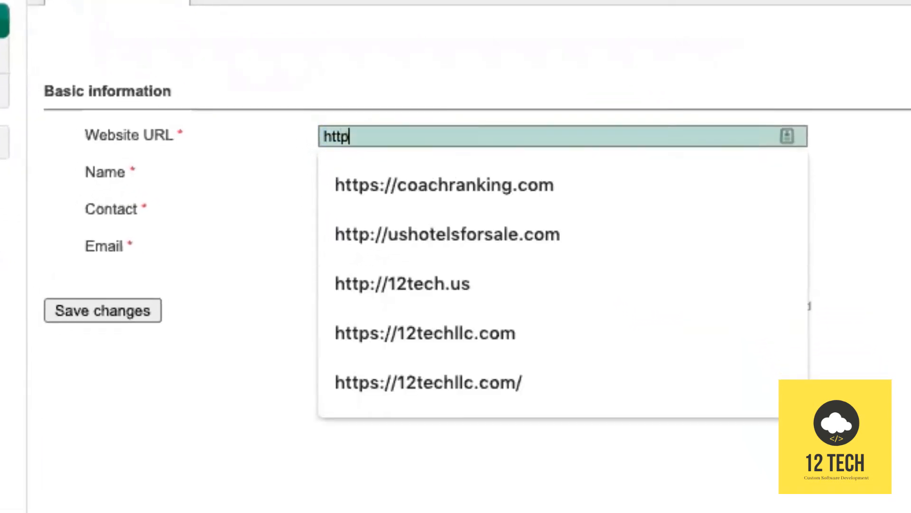
{"action": "type", "text": "s://12techllc.com/"}
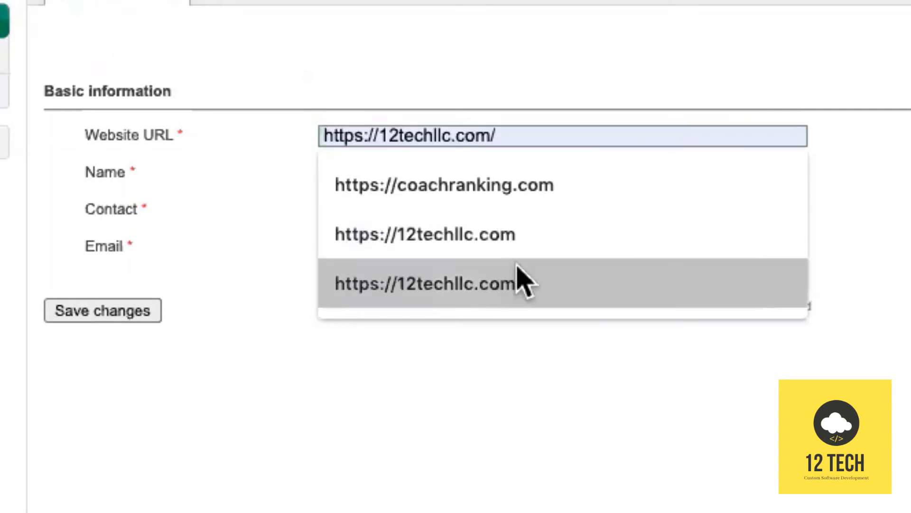
{"action": "left_click", "coordinate": [532, 237]}
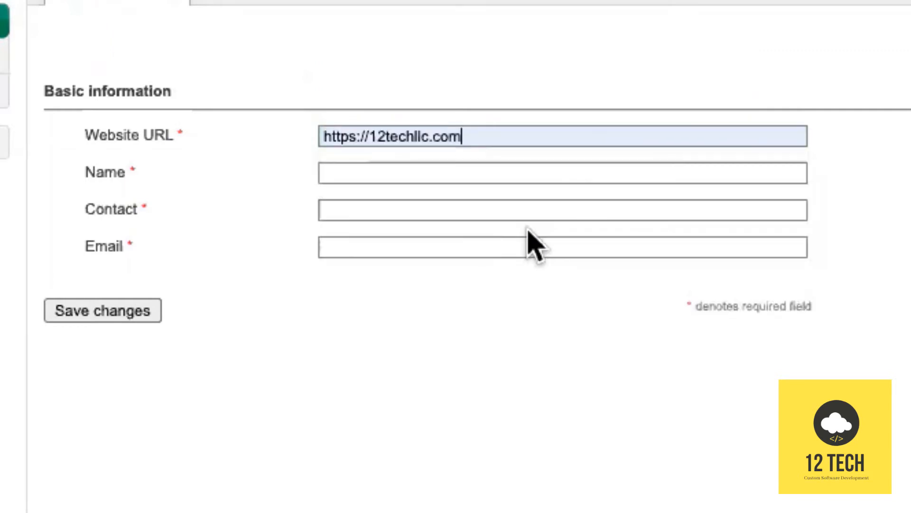
{"action": "left_click", "coordinate": [371, 174]}
{"action": "left_click", "coordinate": [427, 205]}
{"action": "left_click", "coordinate": [436, 277]}
{"action": "left_click", "coordinate": [409, 247]}
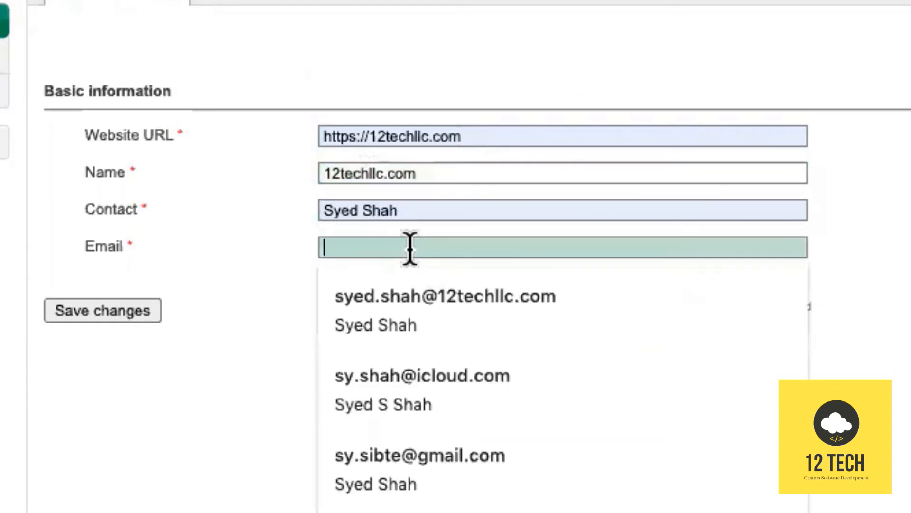
{"action": "left_click", "coordinate": [425, 296]}
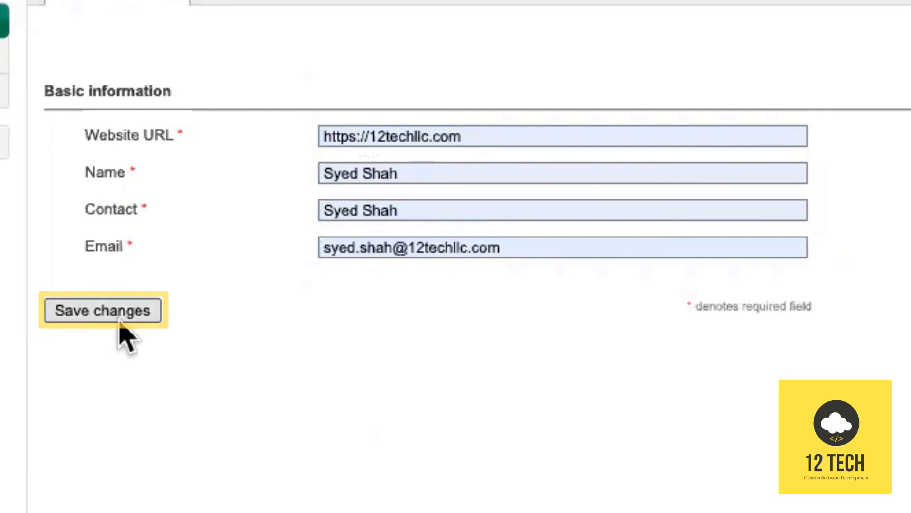
{"action": "left_click", "coordinate": [119, 319]}
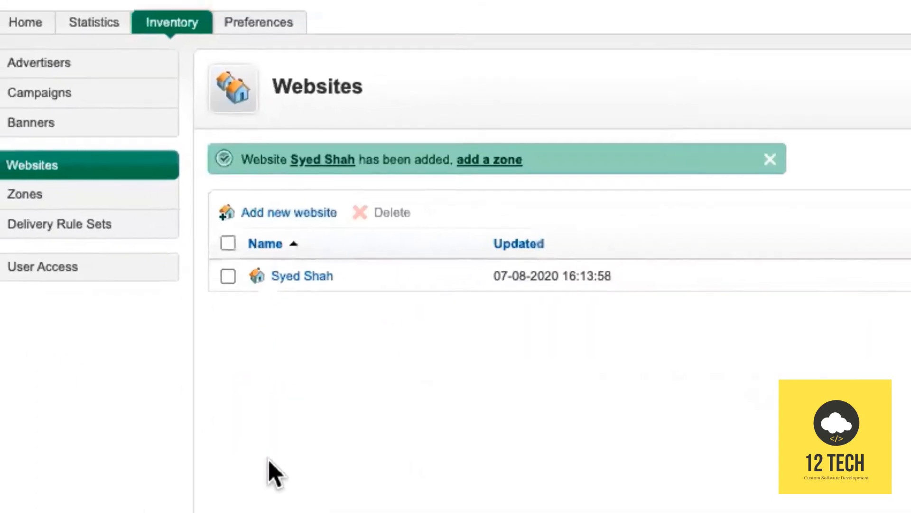
Add a Banner-type zone named Top Zone, sized IAB Full Banner (468 x 60), and save it.
{"action": "left_click", "coordinate": [37, 203]}
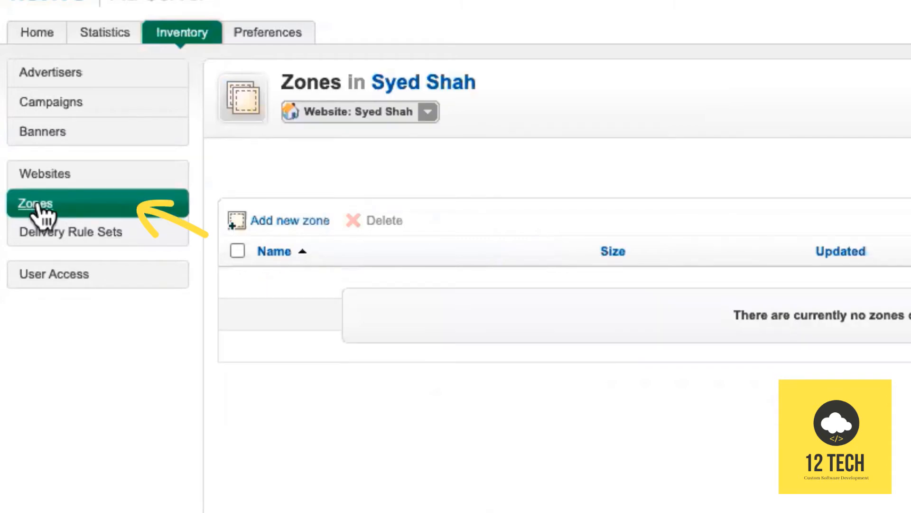
{"action": "left_click", "coordinate": [282, 226]}
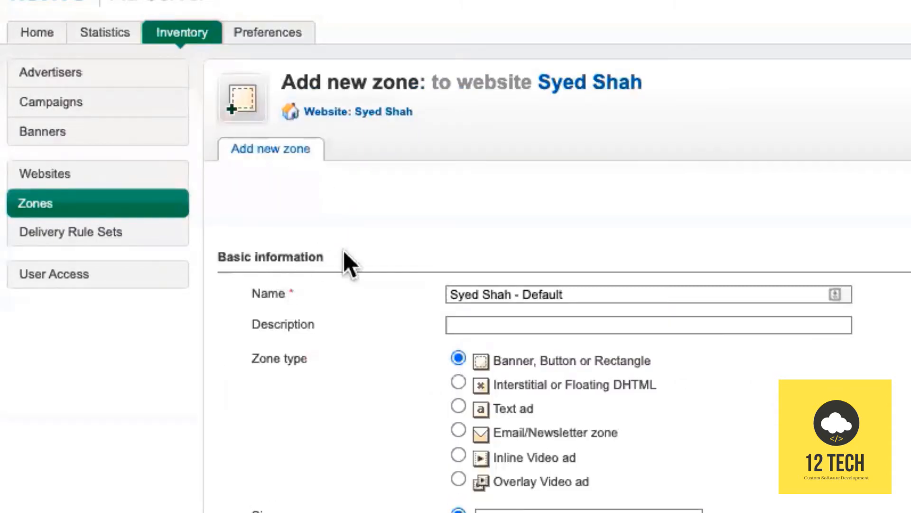
{"action": "left_click", "coordinate": [613, 294]}
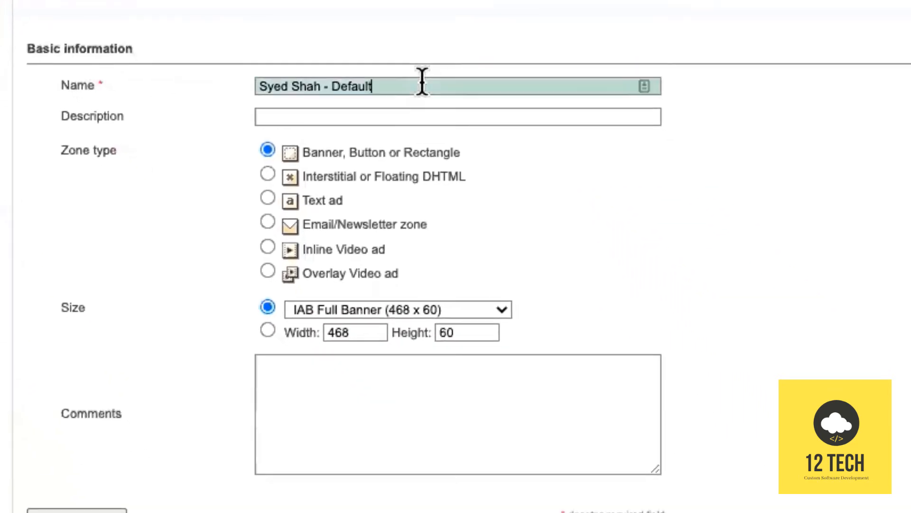
{"action": "triple_click", "coordinate": [587, 81]}
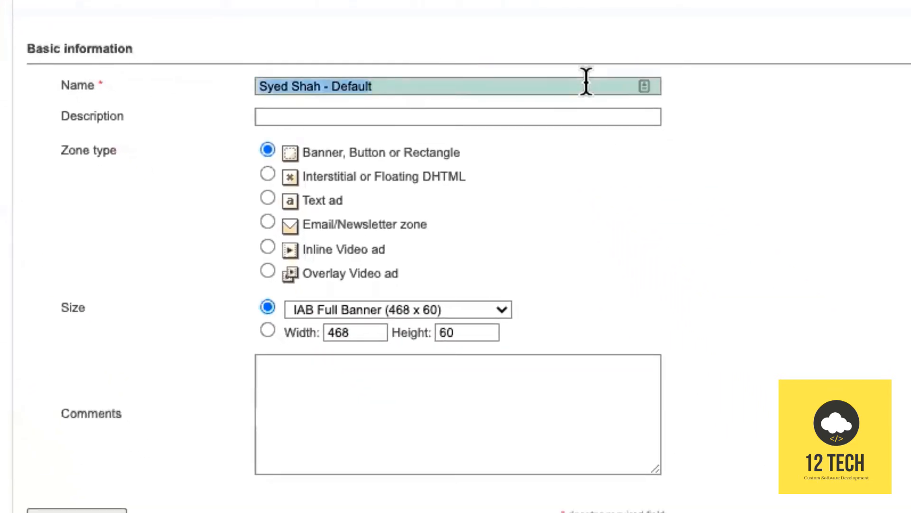
{"action": "type", "text": "Top Zone"}
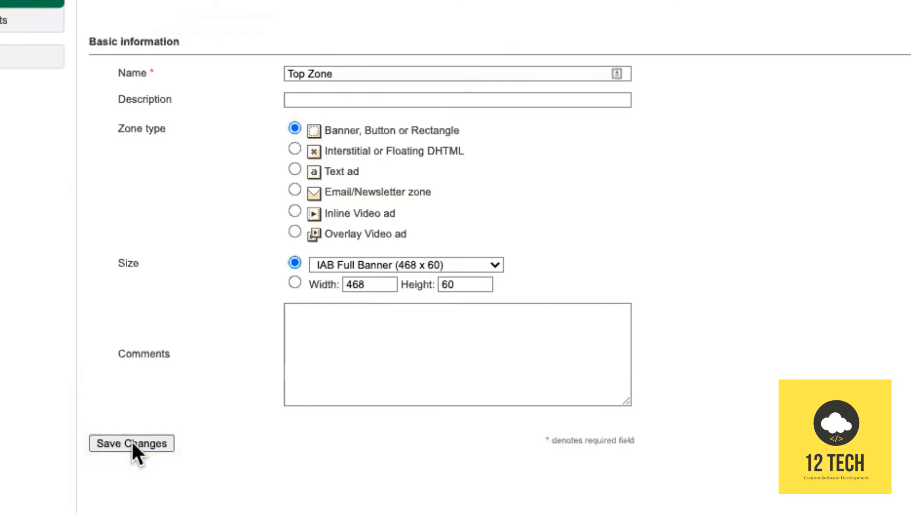
{"action": "left_click", "coordinate": [132, 442]}
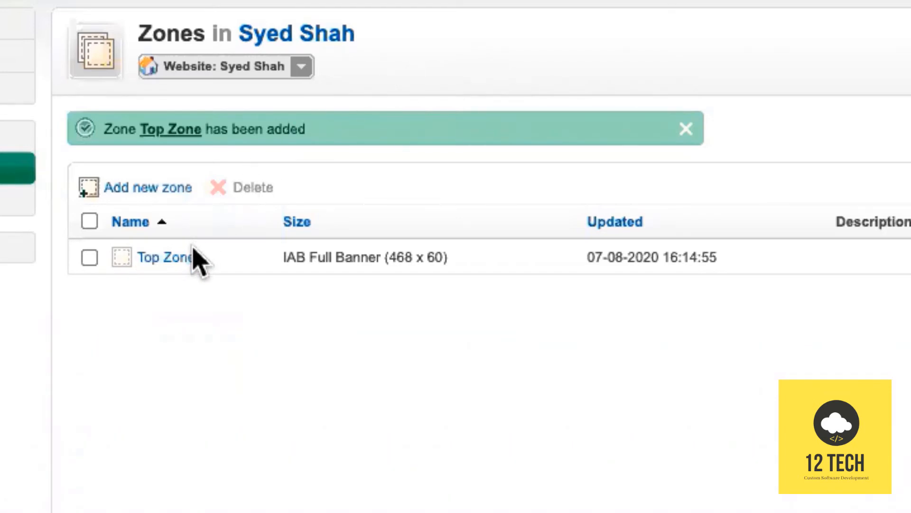
Open the properties of the 12techllc.com website from the websites list.
{"action": "left_click", "coordinate": [300, 67]}
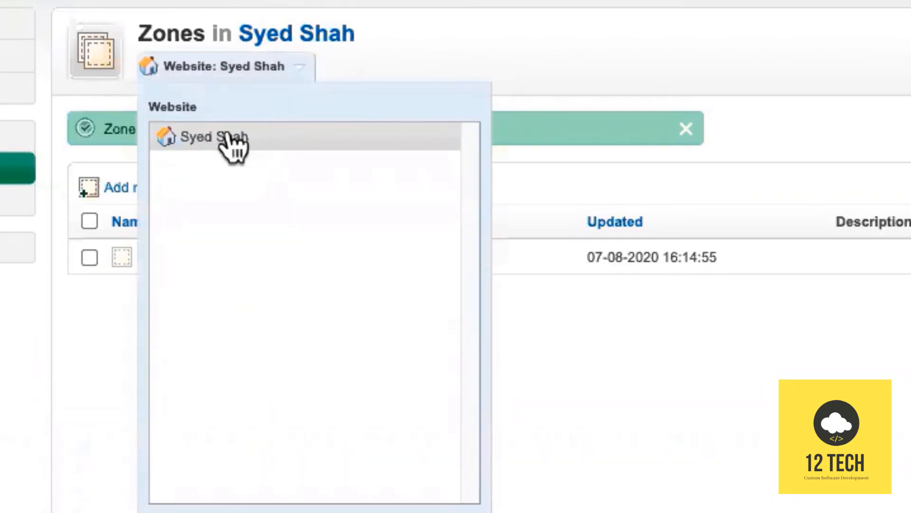
{"action": "left_click", "coordinate": [423, 18]}
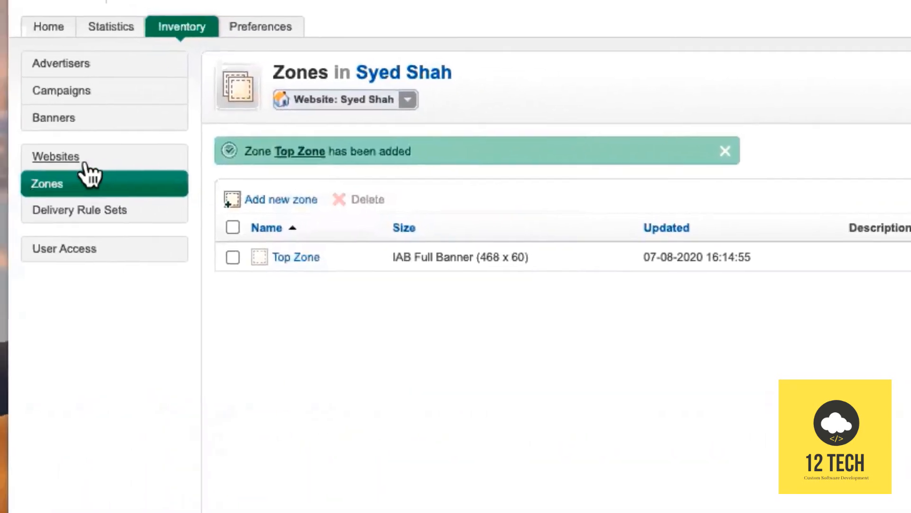
{"action": "left_click", "coordinate": [87, 162]}
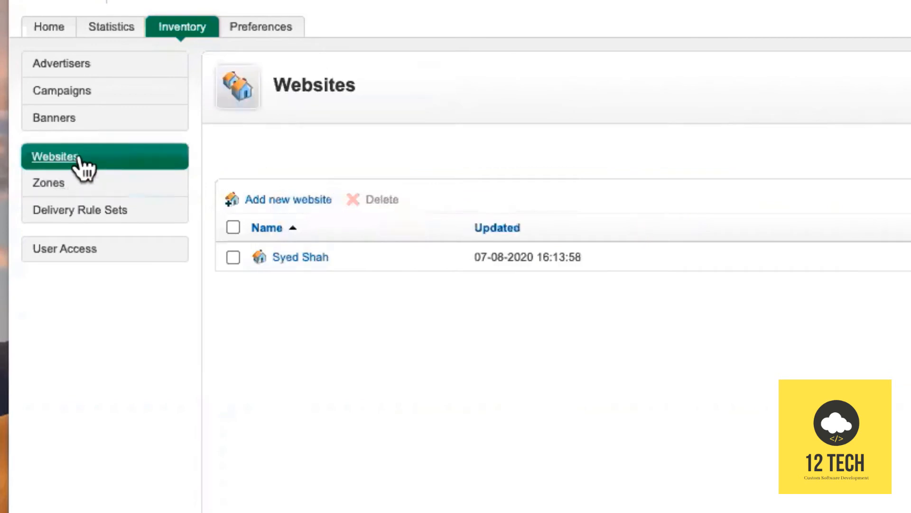
{"action": "left_click", "coordinate": [235, 258]}
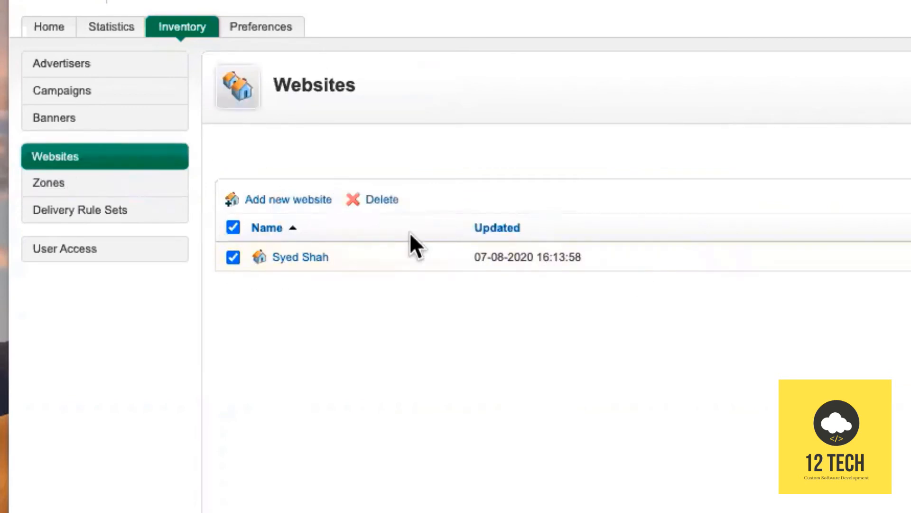
{"action": "left_click", "coordinate": [315, 261]}
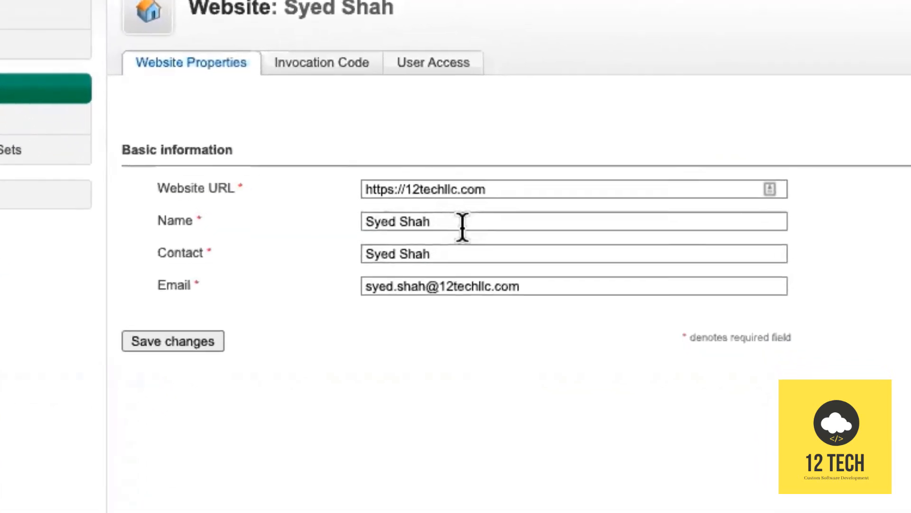
Change the website name to '12 Tech website' and save the change.
{"action": "left_click", "coordinate": [463, 227]}
{"action": "key", "text": "ctrl+a"}
{"action": "type", "text": "12"}
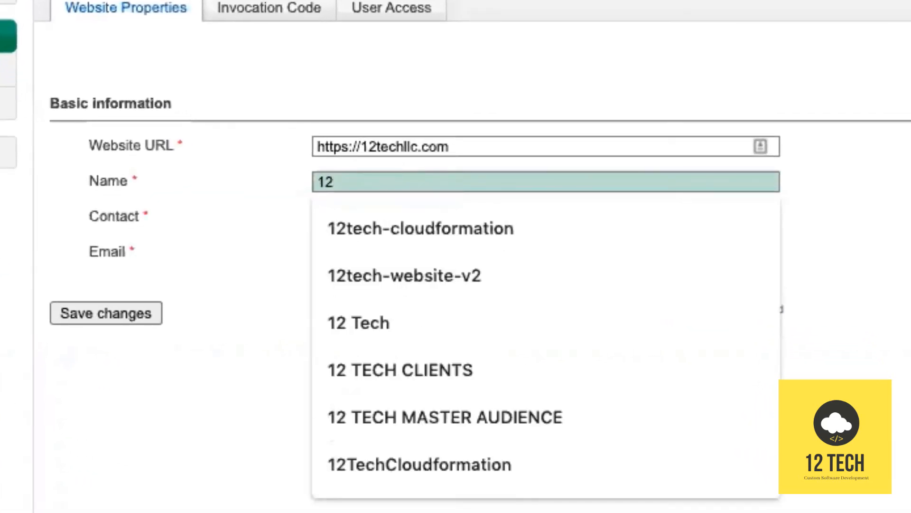
{"action": "type", "text": "techl"}
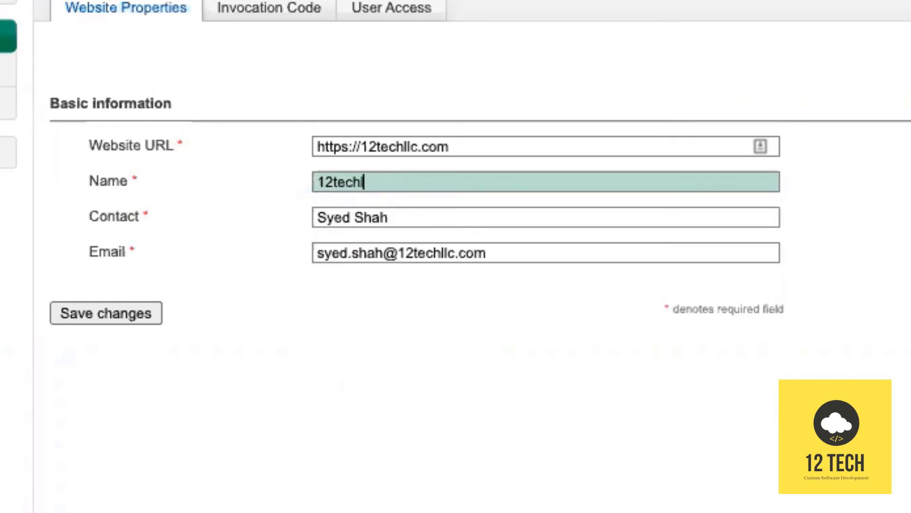
{"action": "type", "text": "lc.com"}
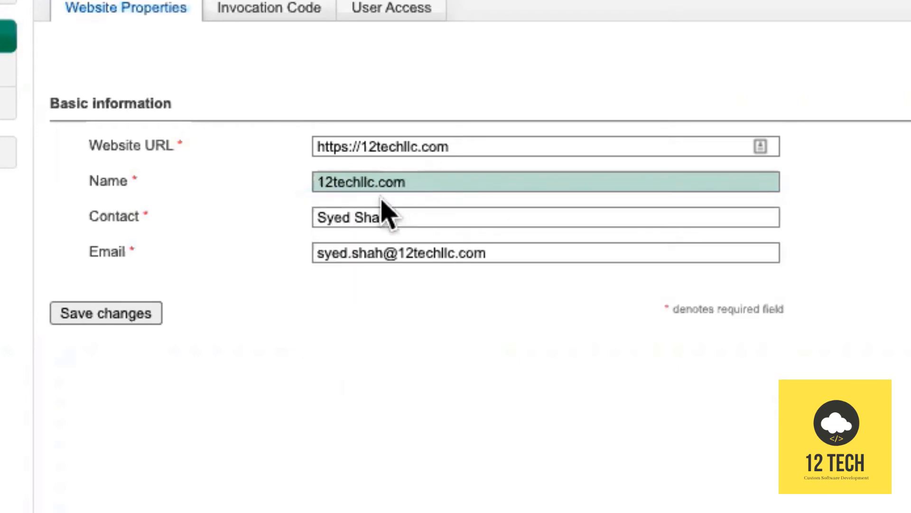
{"action": "key", "text": "alt+shift+Left"}
{"action": "key", "text": "alt+shift+Left"}
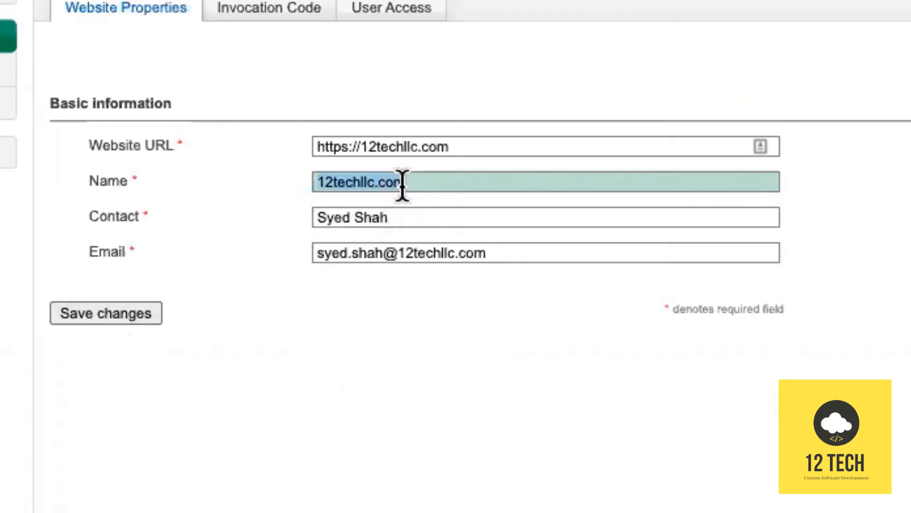
{"action": "type", "text": "12 tech website"}
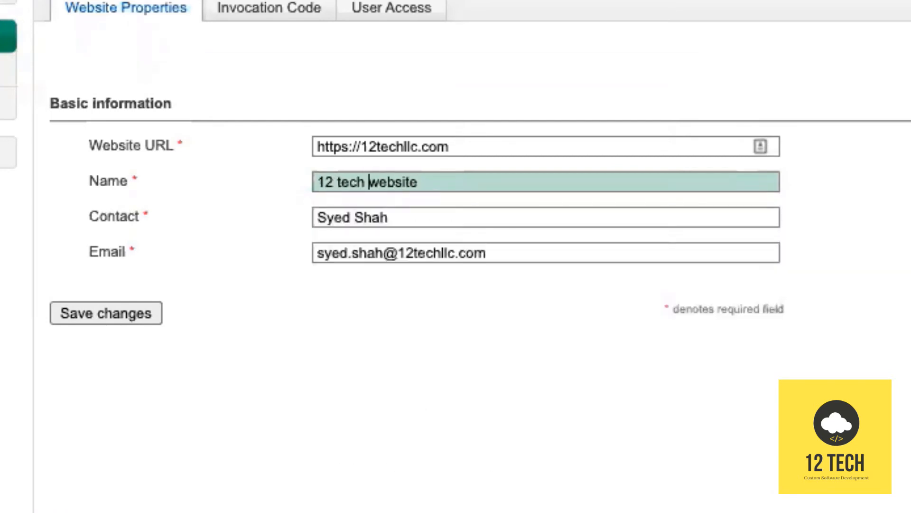
{"action": "key", "text": "alt+Left"}
{"action": "key", "text": "Delete"}
{"action": "type", "text": "T"}
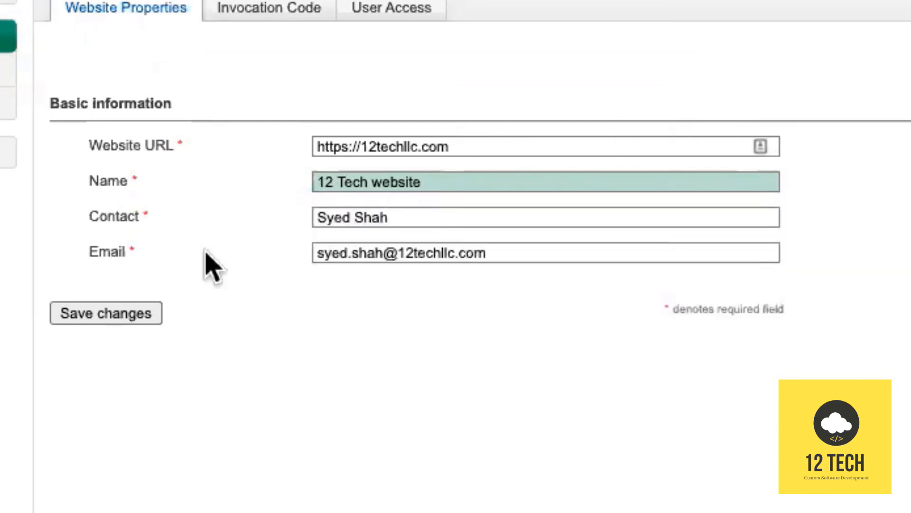
{"action": "left_click", "coordinate": [90, 314]}
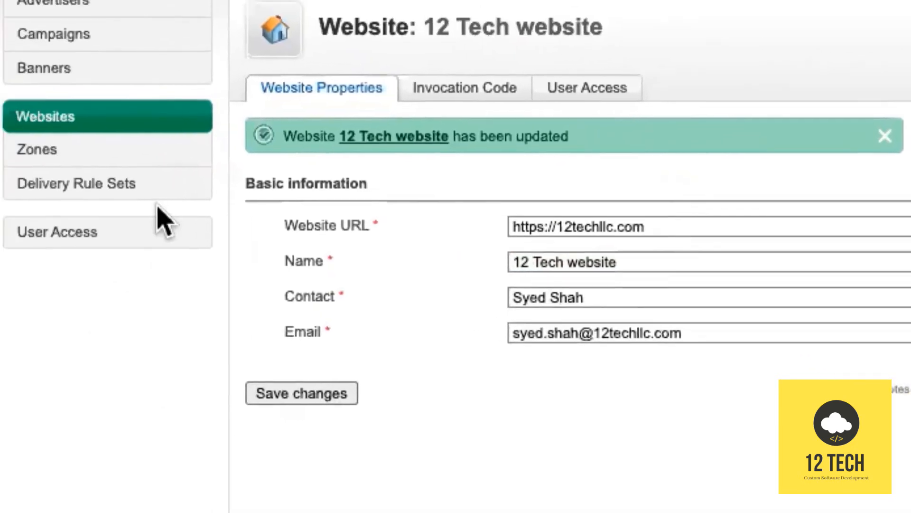
Link advertiser 12 Tech's Default Campaign to Top Zone by parent campaign.
{"action": "left_click", "coordinate": [43, 155]}
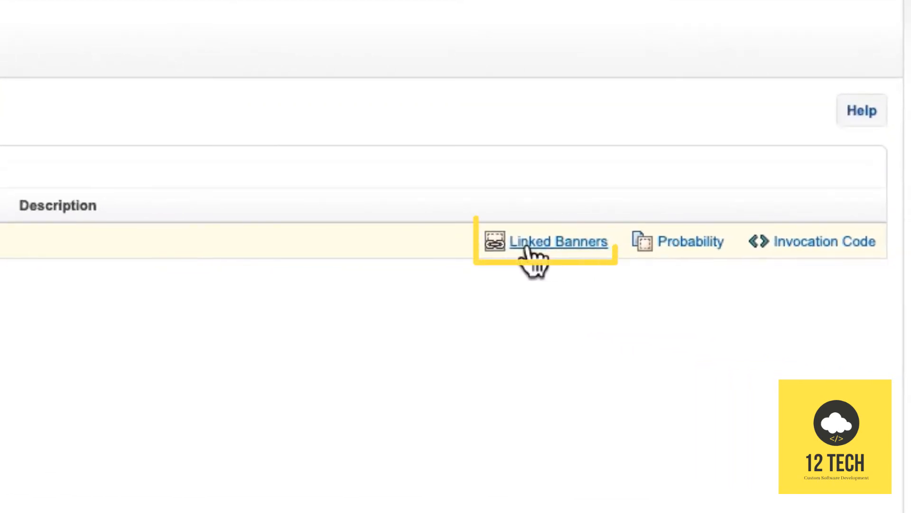
{"action": "left_click", "coordinate": [528, 244]}
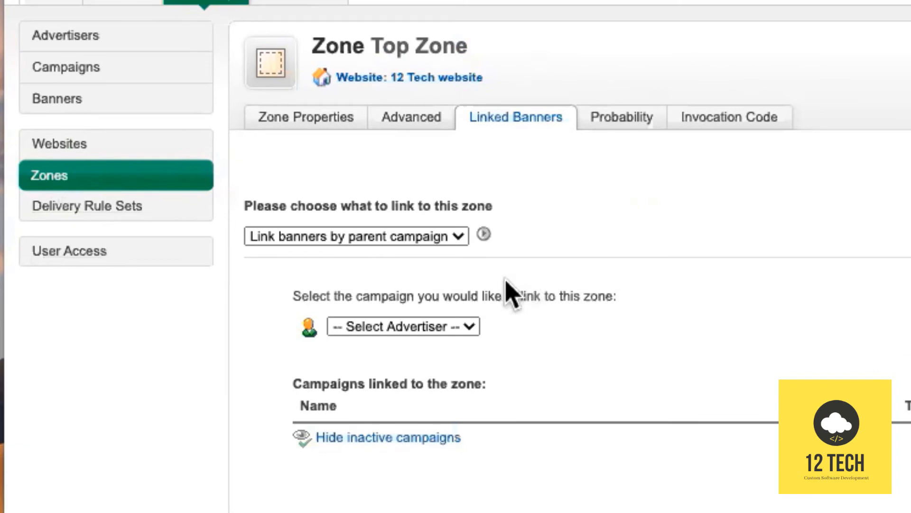
{"action": "left_click", "coordinate": [446, 238]}
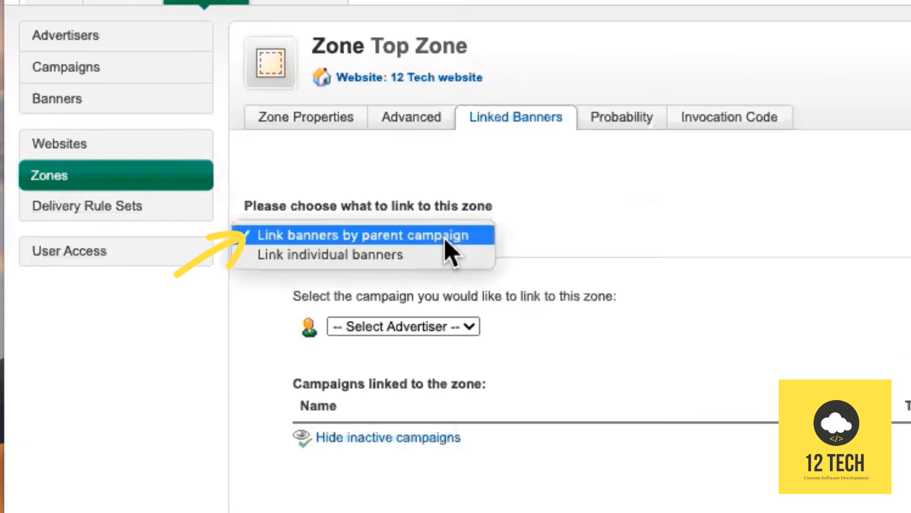
{"action": "left_click", "coordinate": [446, 237]}
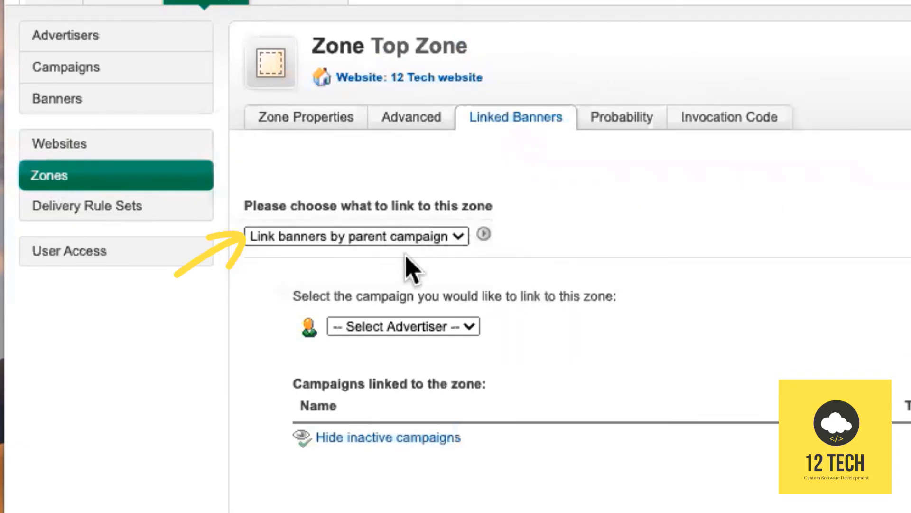
{"action": "left_click", "coordinate": [458, 326]}
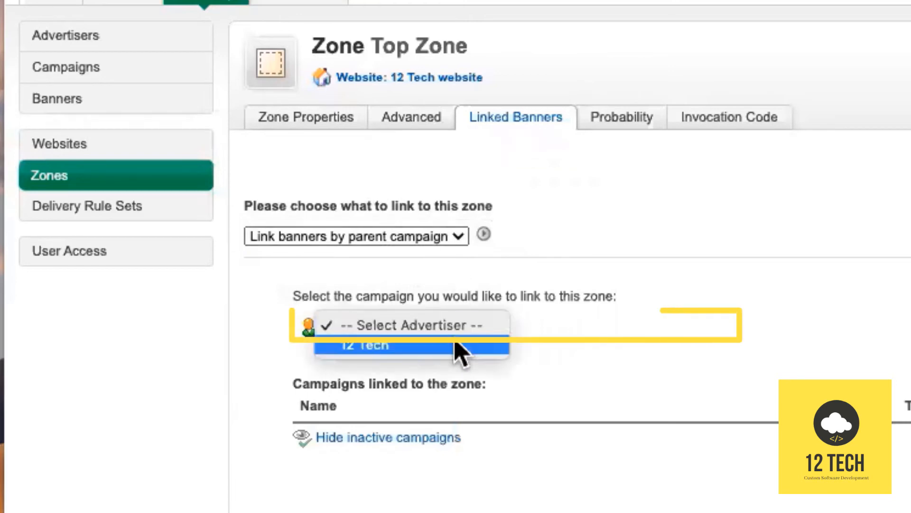
{"action": "left_click", "coordinate": [457, 345]}
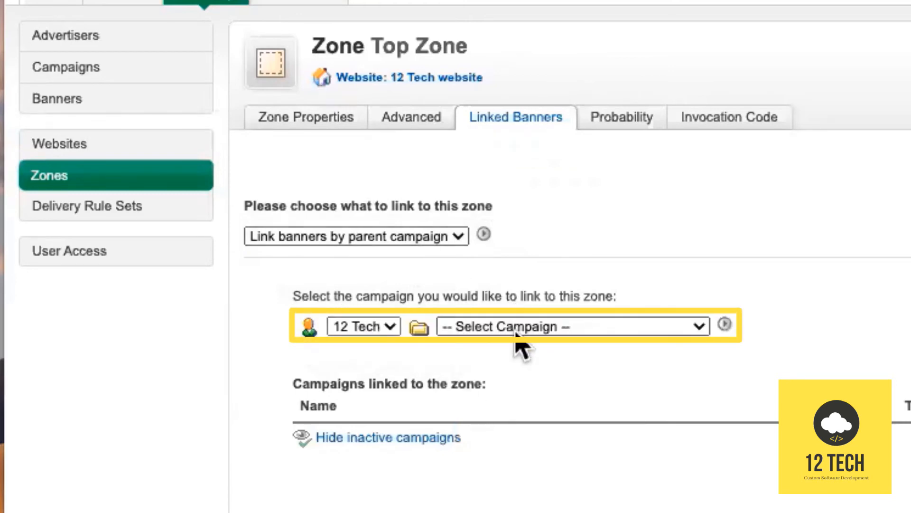
{"action": "left_click", "coordinate": [516, 332]}
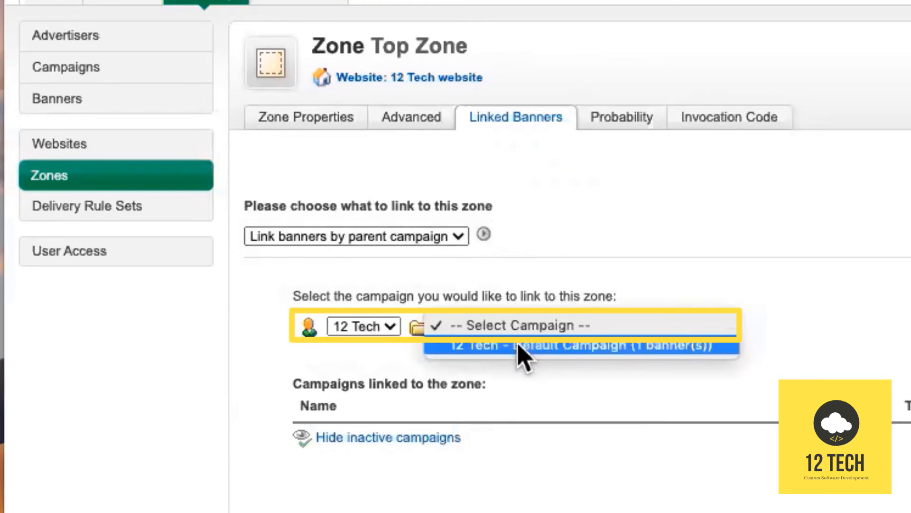
{"action": "left_click", "coordinate": [520, 346]}
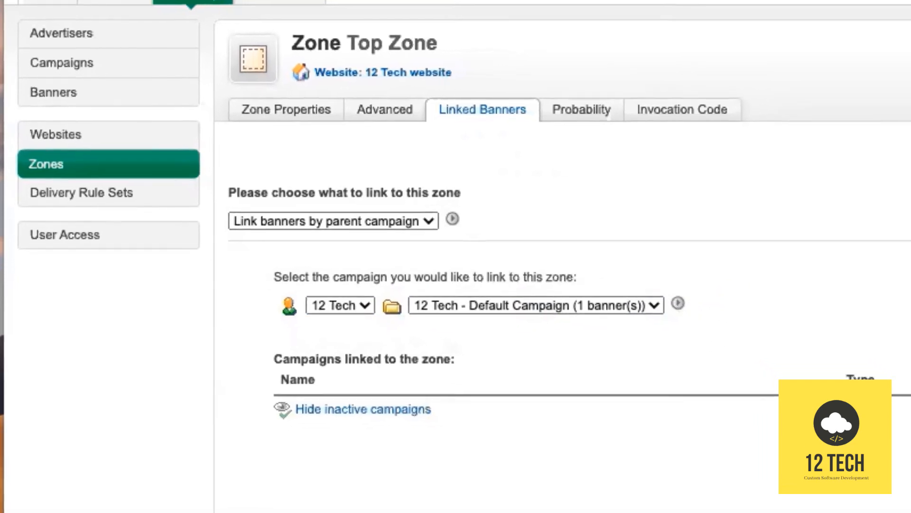
{"action": "left_click", "coordinate": [724, 324]}
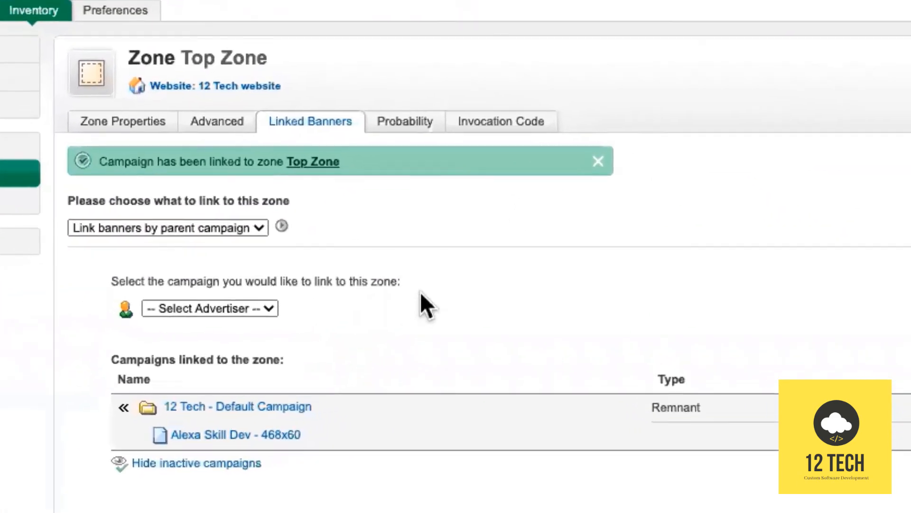
Set Top Zone's invocation code type to iFrame Tag.
{"action": "left_click", "coordinate": [491, 105]}
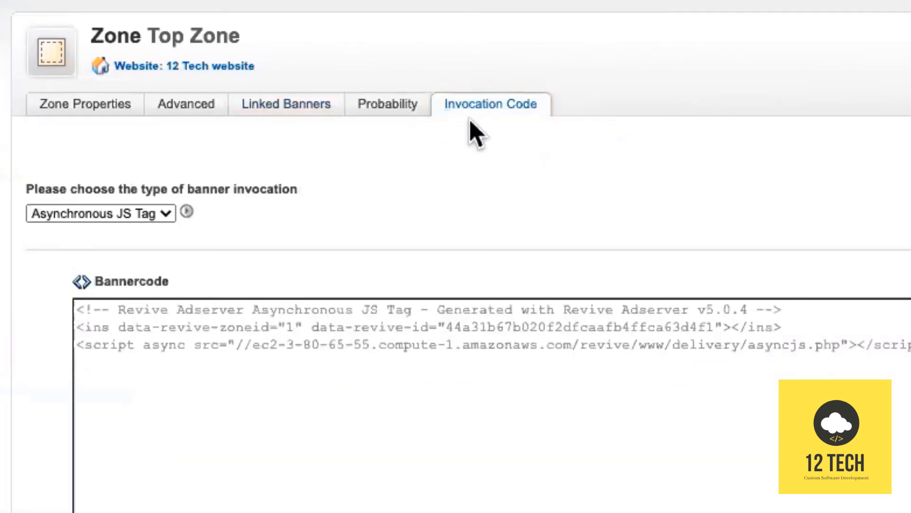
{"action": "left_click", "coordinate": [151, 213]}
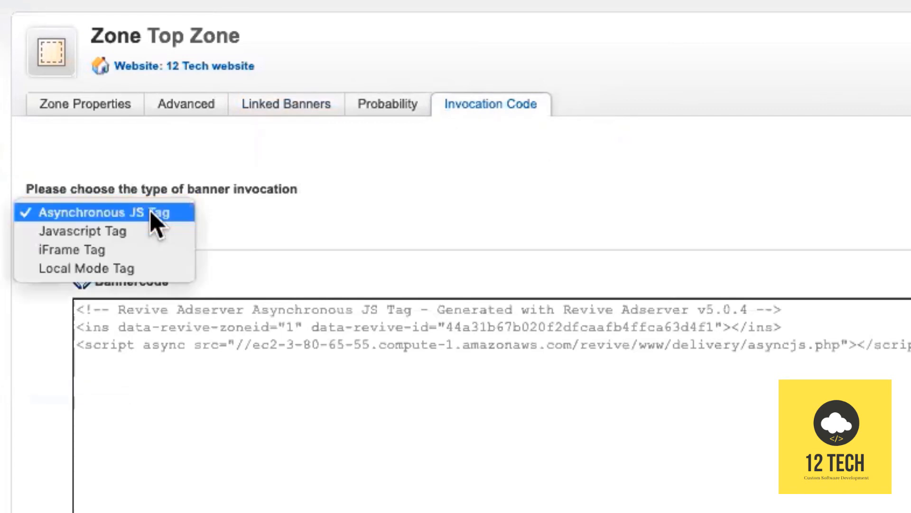
{"action": "left_click", "coordinate": [105, 251]}
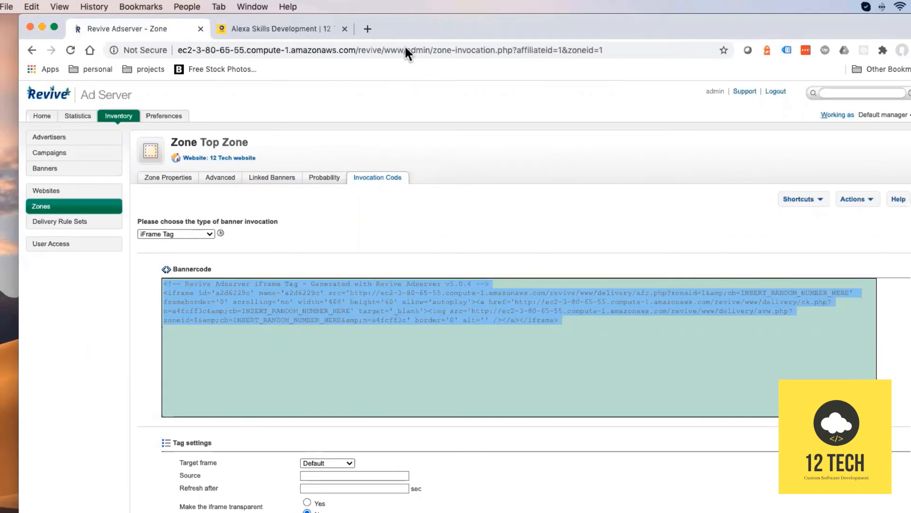
Paste the copied iFrame tag on a new line after </head> in banners.html and save.
{"action": "key", "text": "super+Tab"}
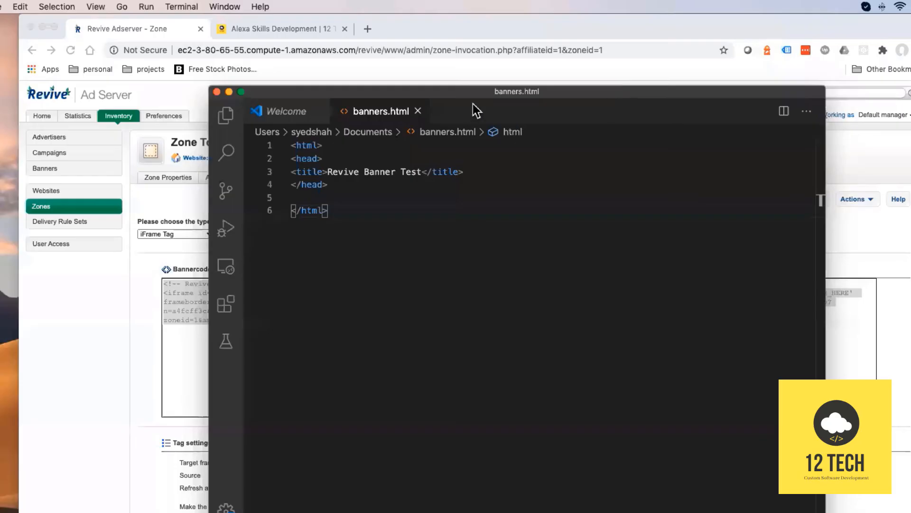
{"action": "left_click_drag", "start_coordinate": [483, 96], "coordinate": [443, 87]}
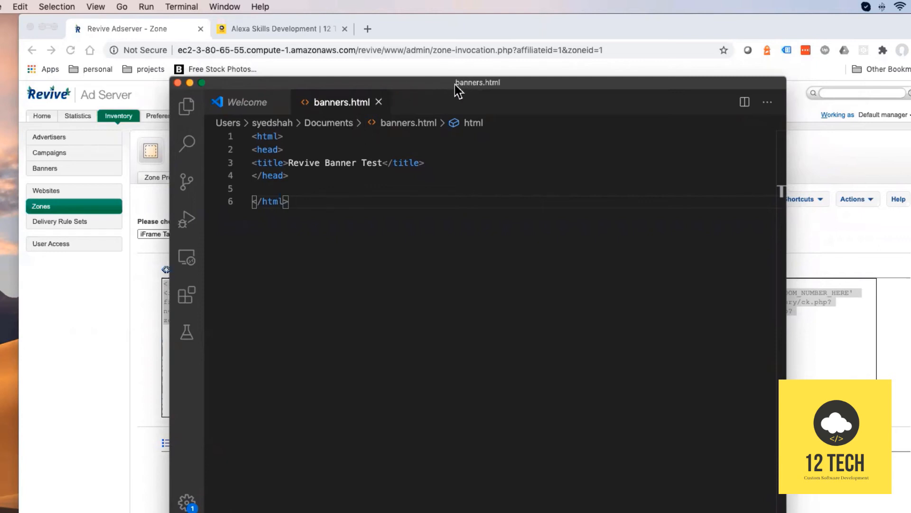
{"action": "left_click_drag", "start_coordinate": [454, 84], "coordinate": [454, 81]}
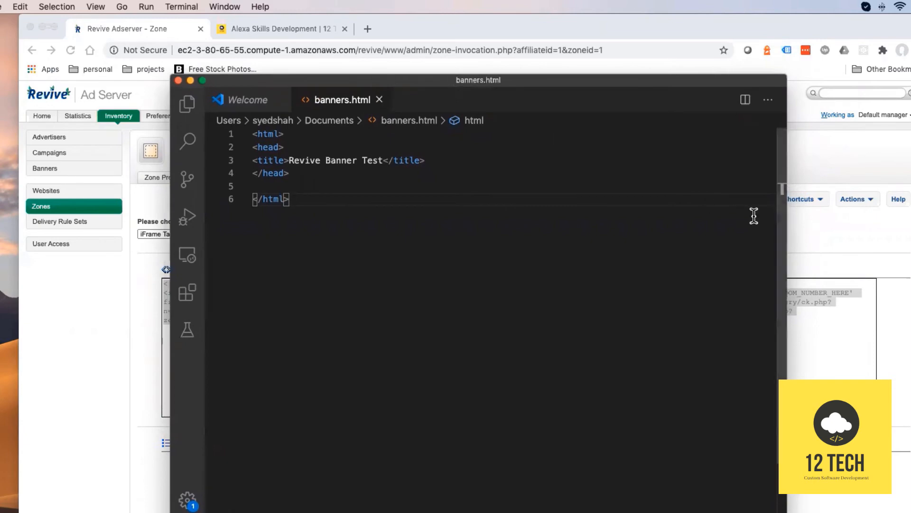
{"action": "left_click", "coordinate": [820, 227]}
{"action": "key", "text": "super+c"}
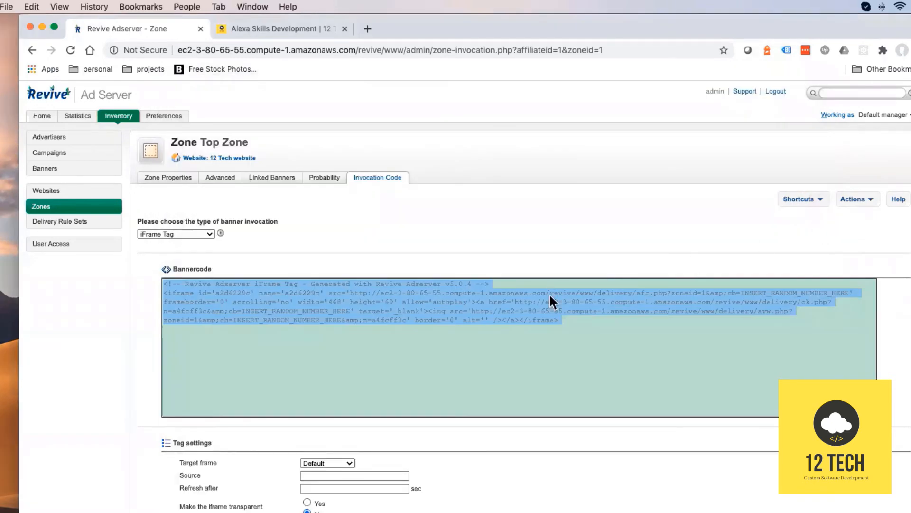
{"action": "key", "text": "super+Tab"}
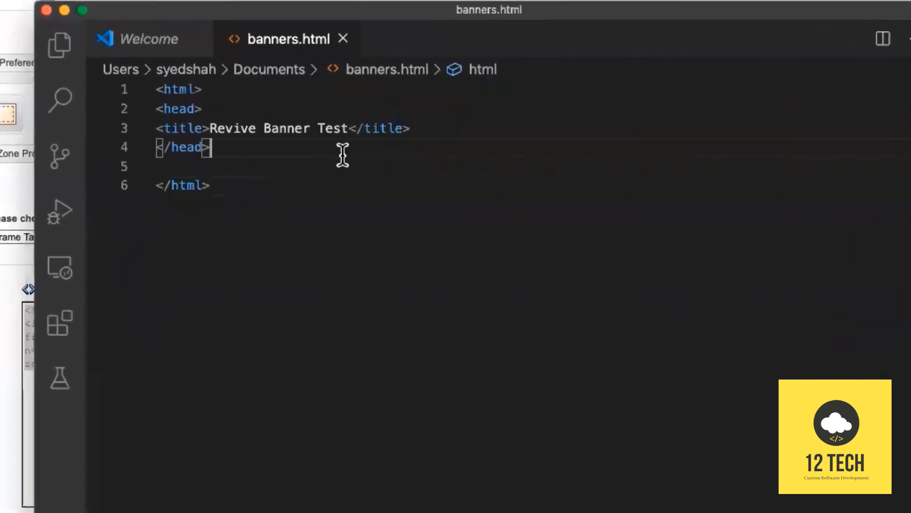
{"action": "key", "text": "Down"}
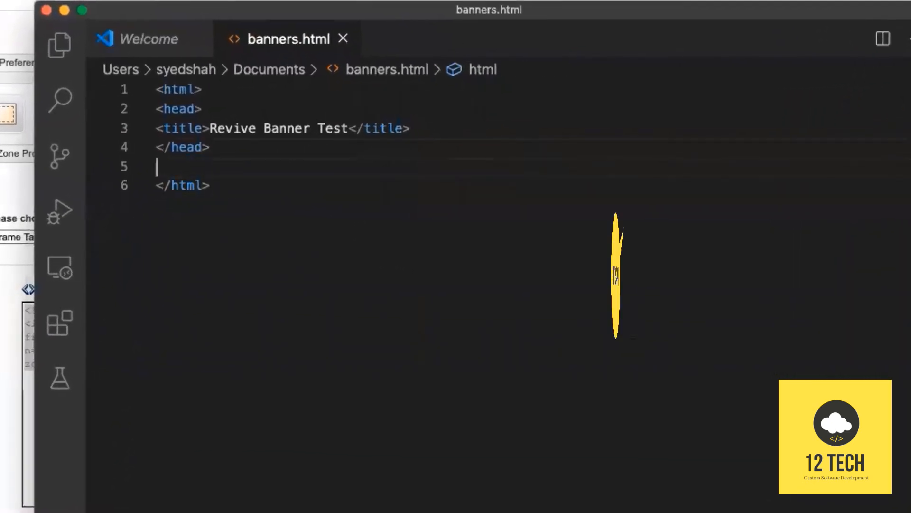
{"action": "key", "text": "Return"}
{"action": "key", "text": "super+v"}
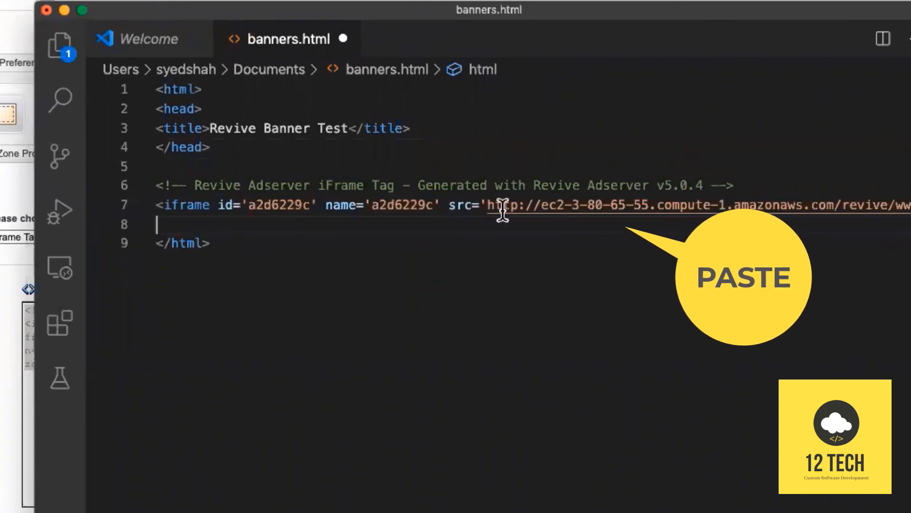
{"action": "key", "text": "super+s"}
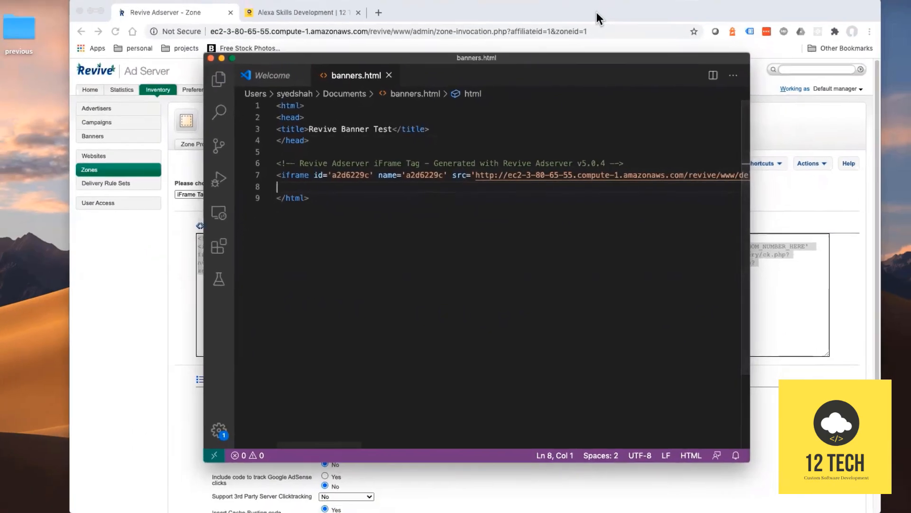
Load banners.html in Chrome and follow the displayed banner's click-through link.
{"action": "left_click", "coordinate": [512, 110]}
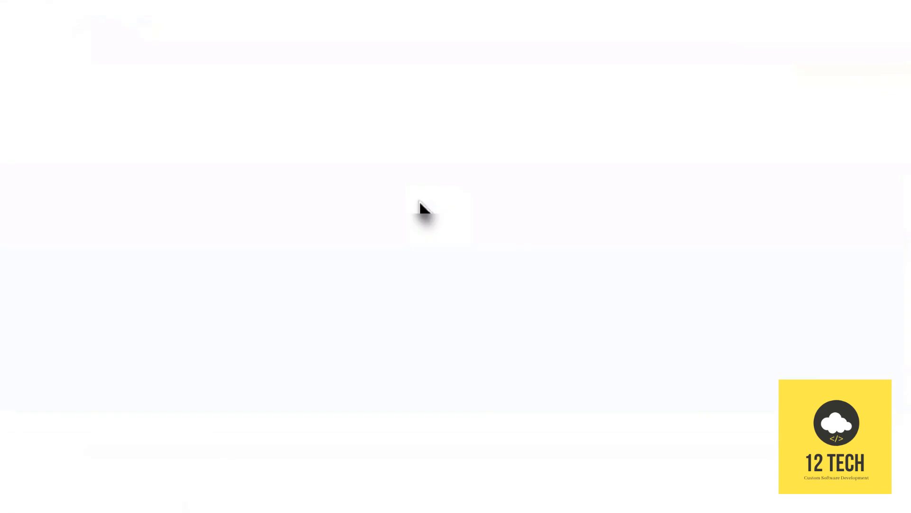
{"action": "left_click_drag", "start_coordinate": [421, 209], "coordinate": [543, 343]}
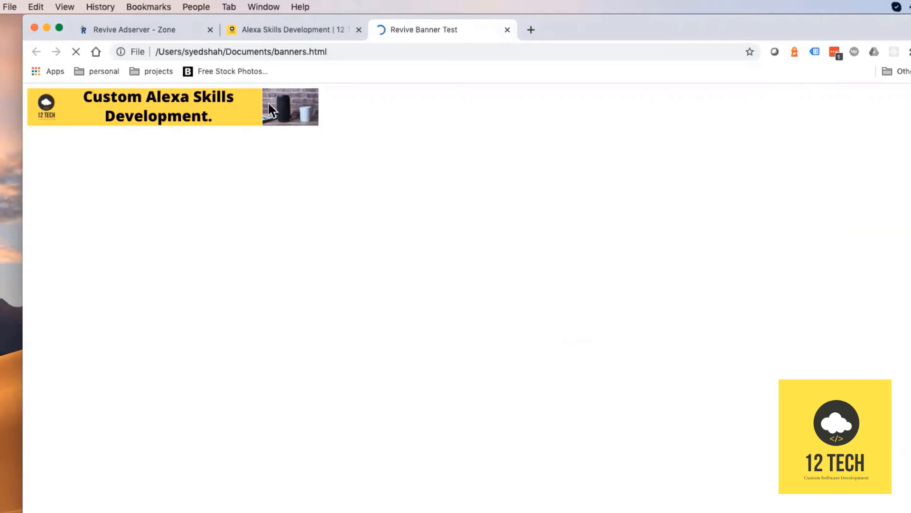
{"action": "left_click", "coordinate": [216, 102]}
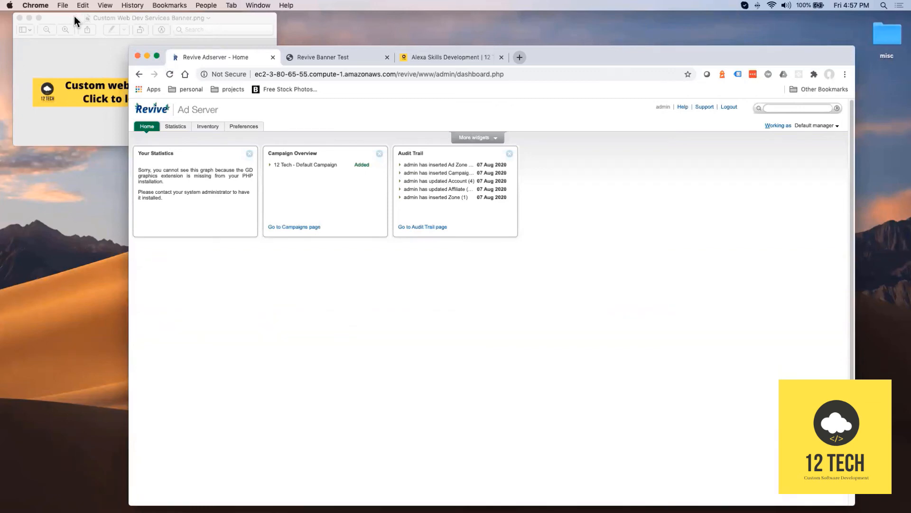
Enlarge the Custom Web Dev Services Banner.png preview, then return to the Chrome dashboard.
{"action": "left_click_drag", "start_coordinate": [75, 17], "coordinate": [104, 22]}
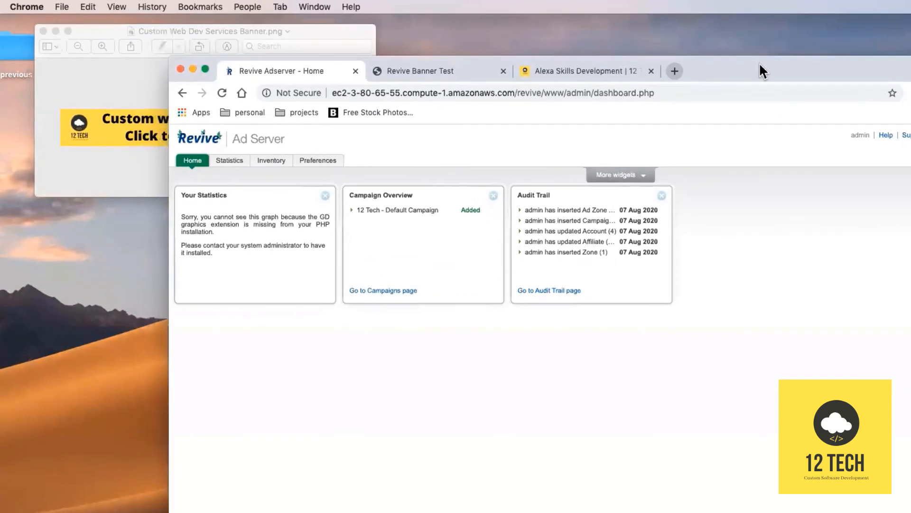
{"action": "left_click", "coordinate": [100, 35]}
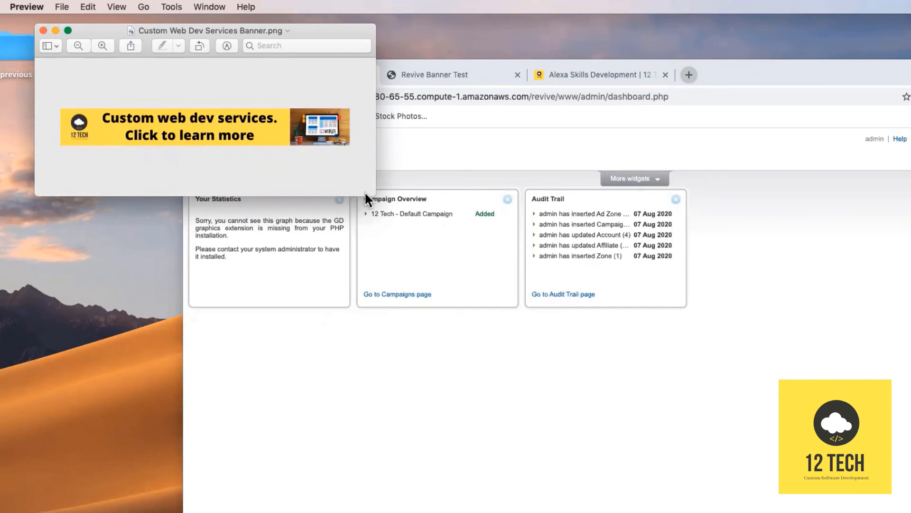
{"action": "left_click_drag", "start_coordinate": [366, 193], "coordinate": [454, 236]}
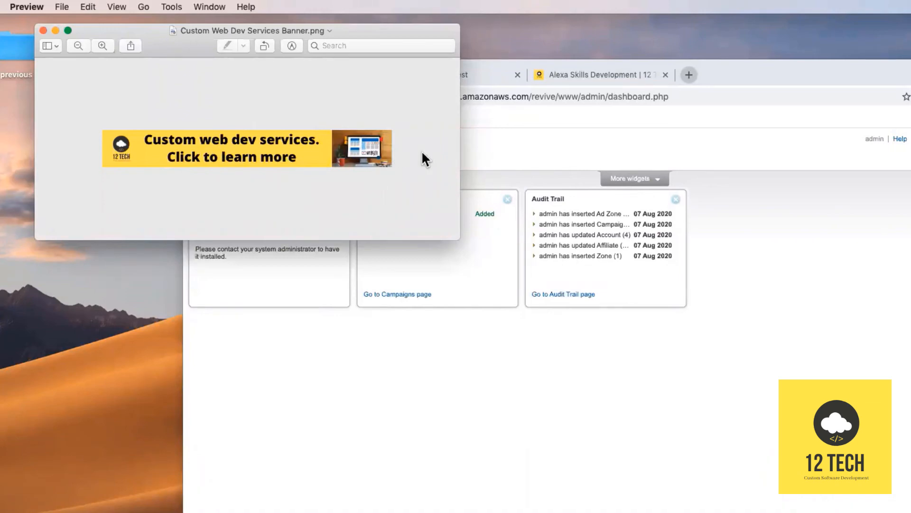
{"action": "left_click", "coordinate": [564, 145]}
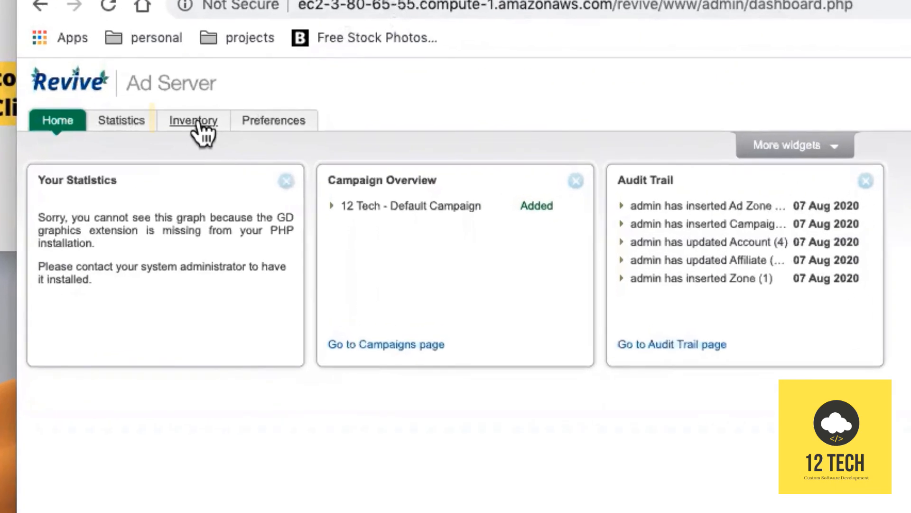
Start a new banner in the default campaign named 'Custom Web Dev - 468x60'.
{"action": "left_click", "coordinate": [285, 164]}
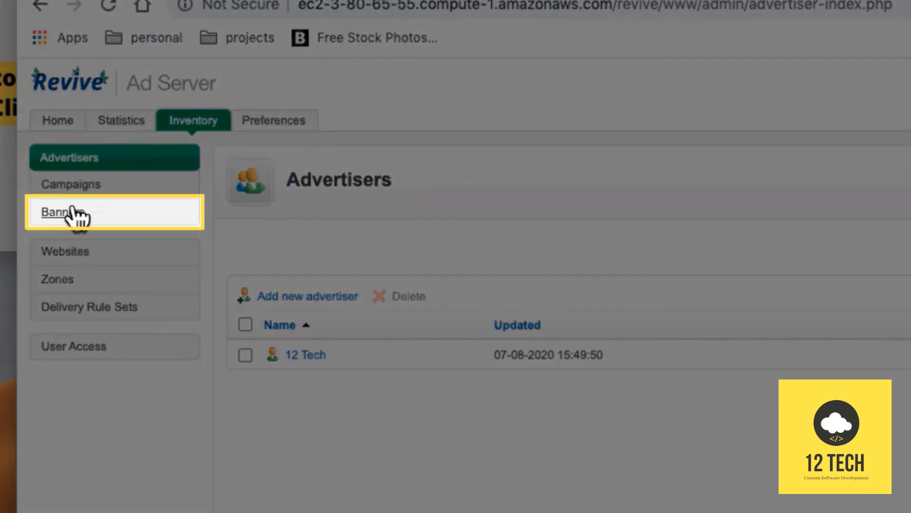
{"action": "left_click", "coordinate": [72, 211]}
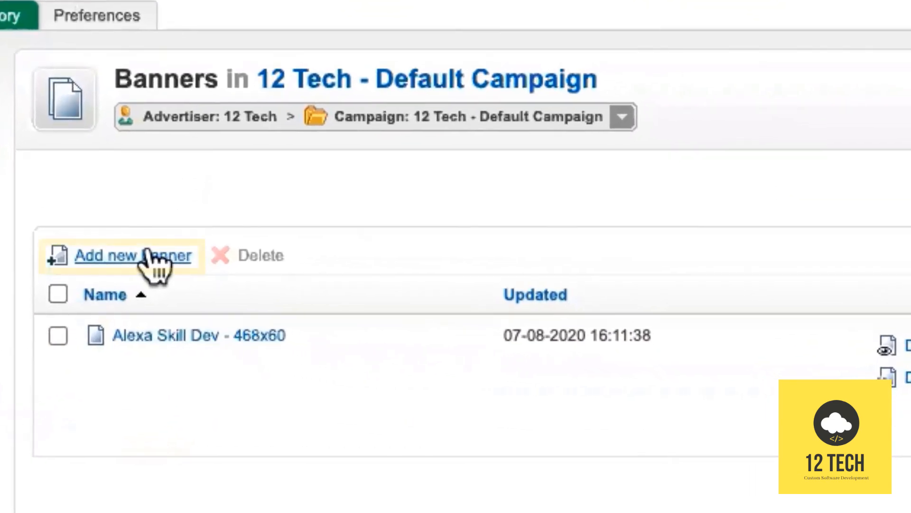
{"action": "left_click", "coordinate": [151, 259]}
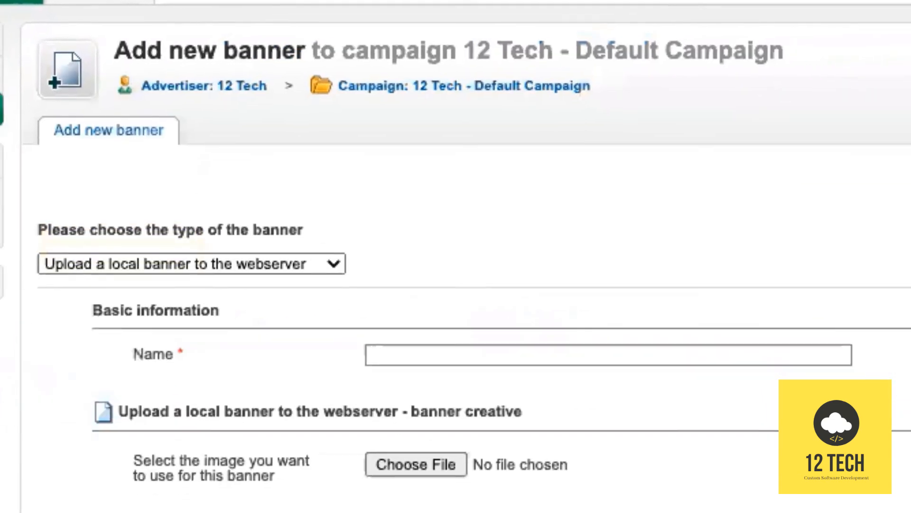
{"action": "left_click", "coordinate": [357, 135]}
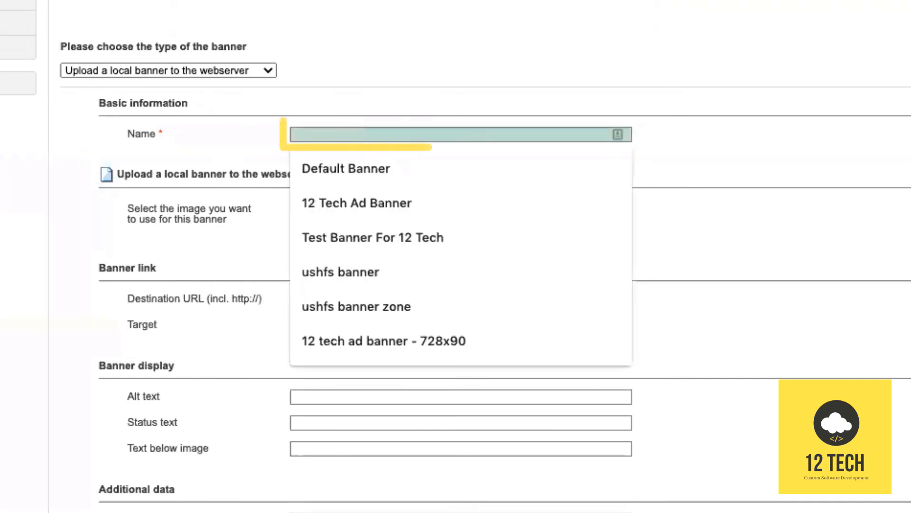
{"action": "type", "text": "Custom We"}
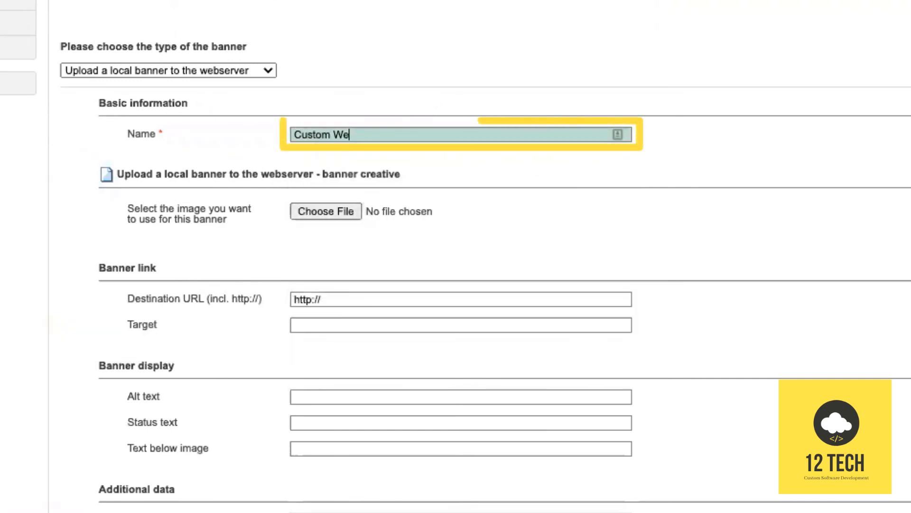
{"action": "type", "text": "b Dev - "}
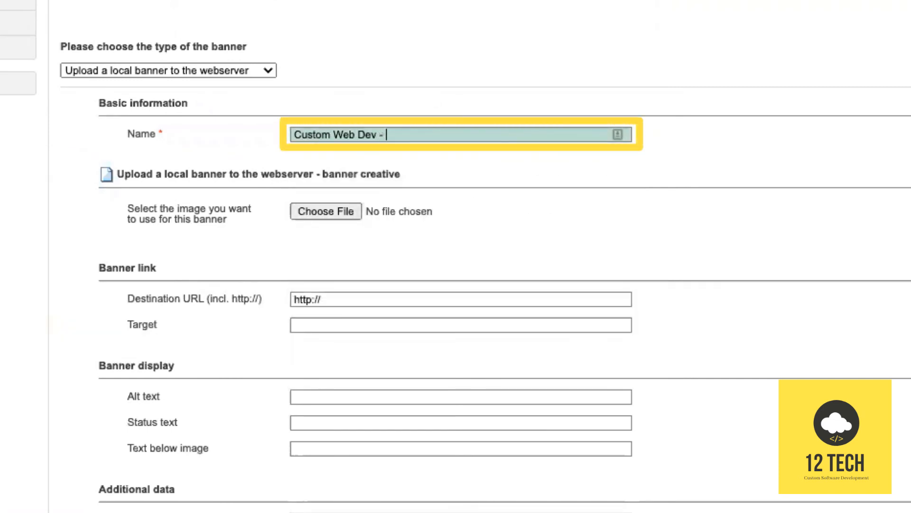
{"action": "type", "text": "468-"}
{"action": "key", "text": "BackSpace"}
{"action": "type", "text": "x60"}
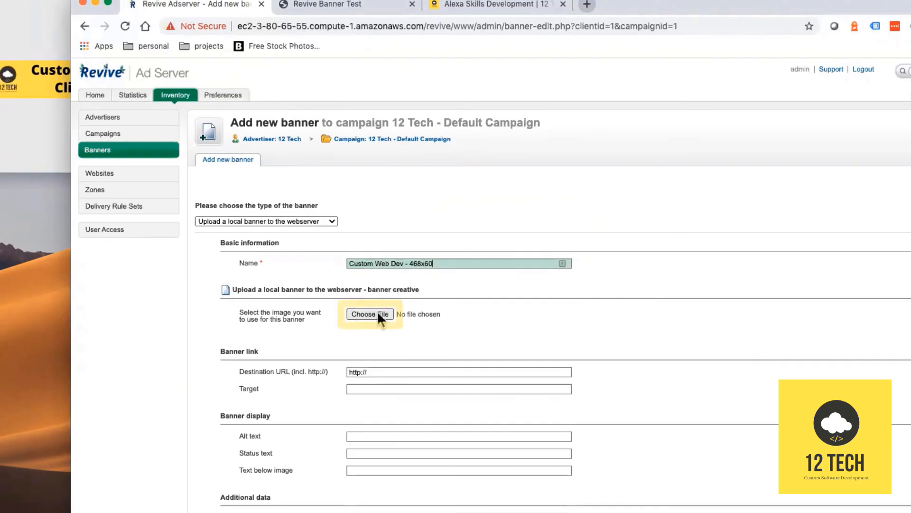
{"action": "left_click", "coordinate": [365, 303]}
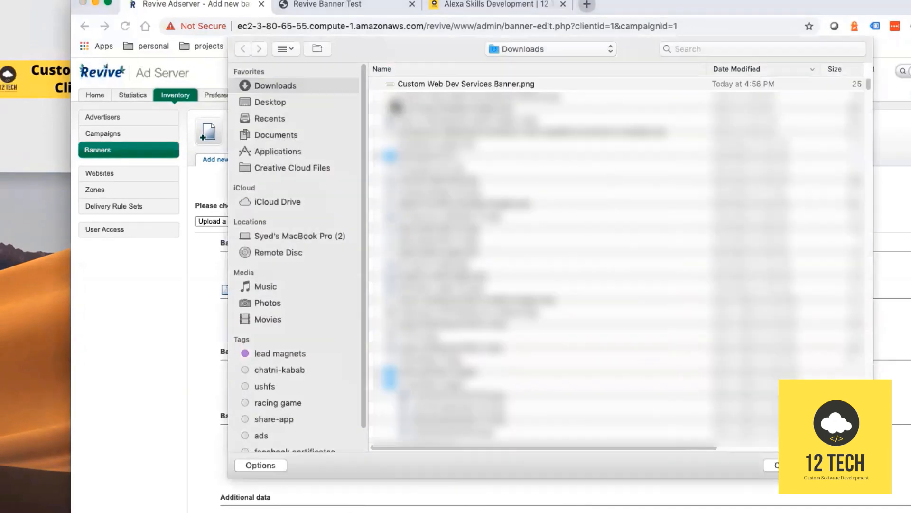
{"action": "left_click", "coordinate": [428, 86]}
{"action": "left_click", "coordinate": [843, 465]}
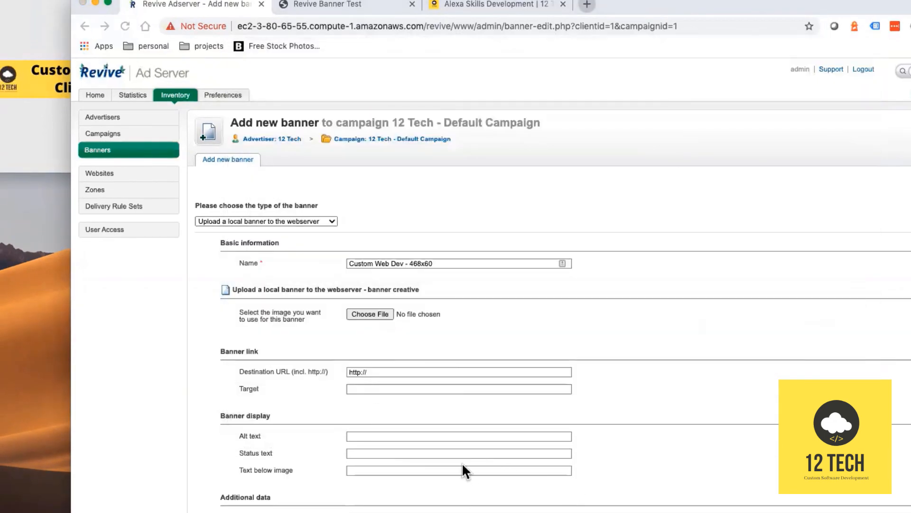
{"action": "left_click", "coordinate": [407, 371]}
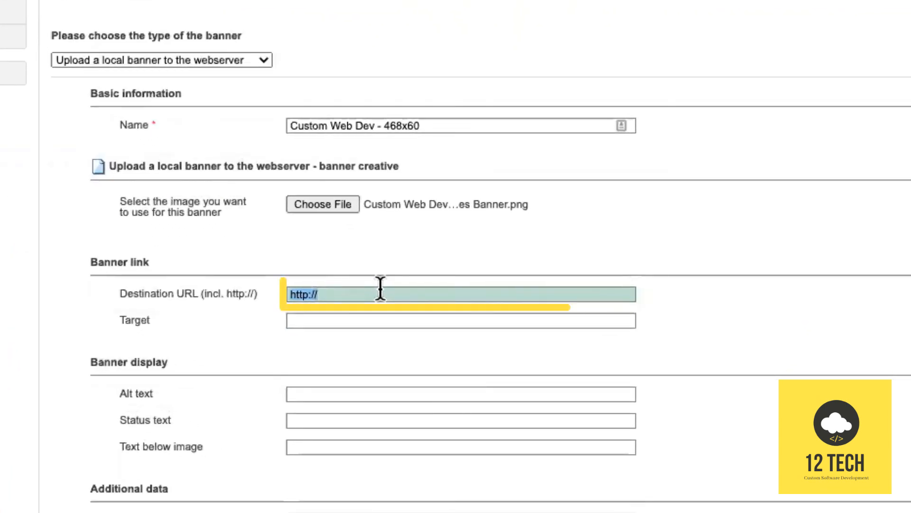
{"action": "key", "text": "super+v"}
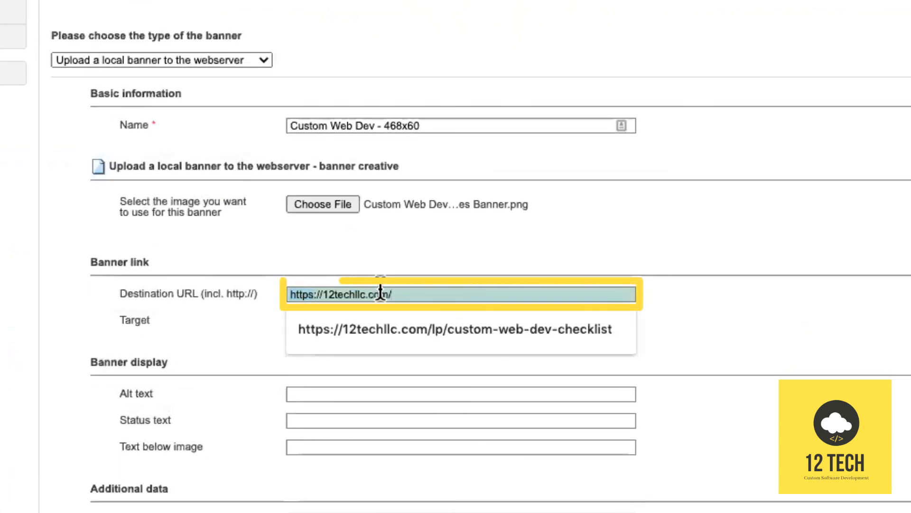
{"action": "left_click", "coordinate": [497, 380]}
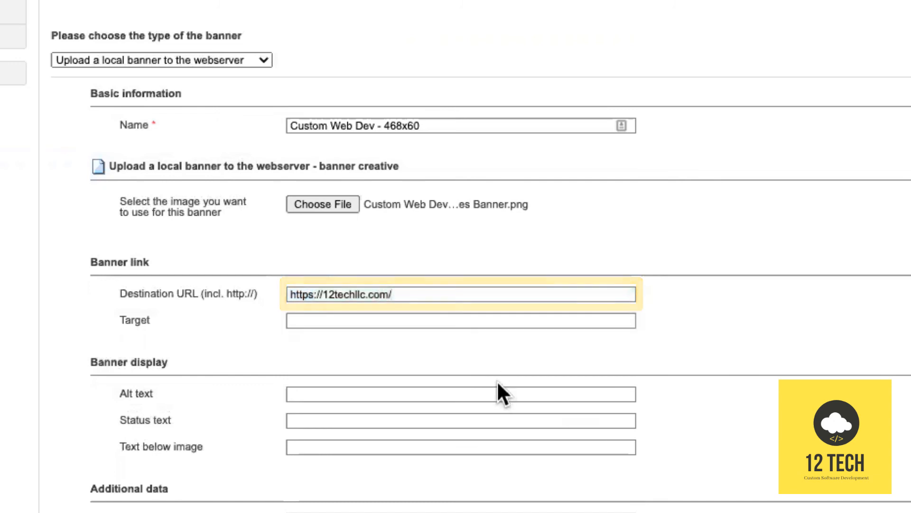
{"action": "scroll", "coordinate": [497, 381], "scroll_direction": "down", "scroll_amount": 2}
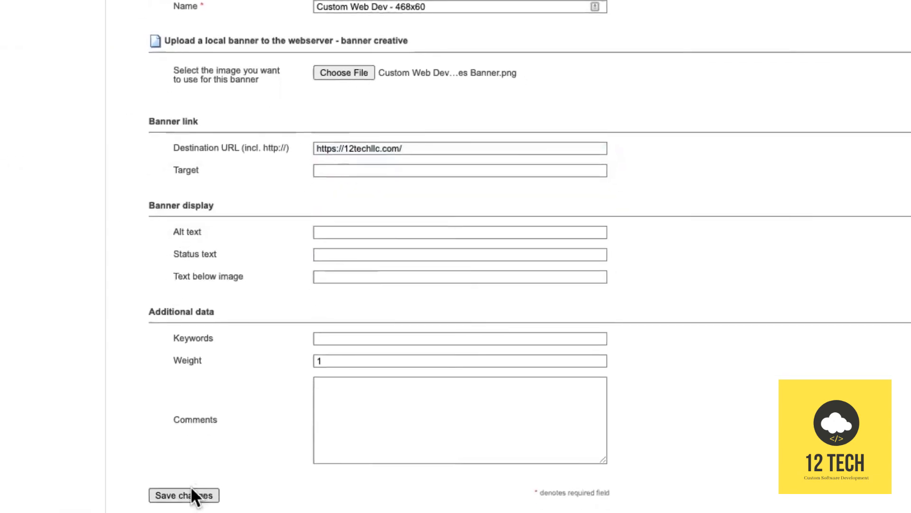
{"action": "left_click", "coordinate": [190, 484]}
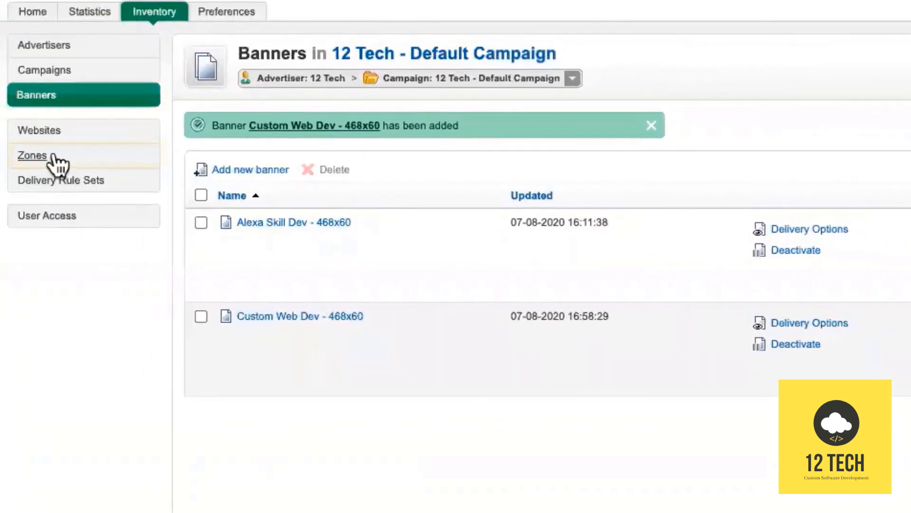
View Top Zone's linked banners, then switch to the Revive Banner Test page.
{"action": "left_click", "coordinate": [54, 155]}
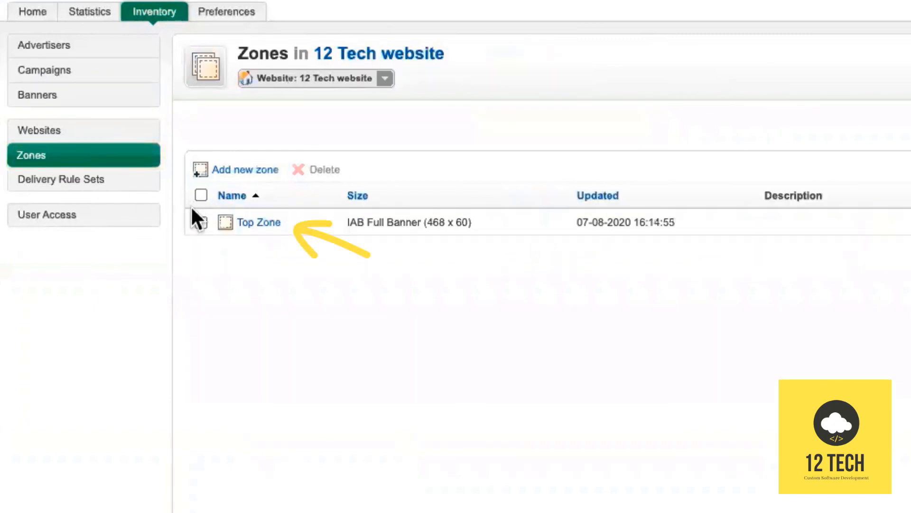
{"action": "left_click", "coordinate": [250, 224]}
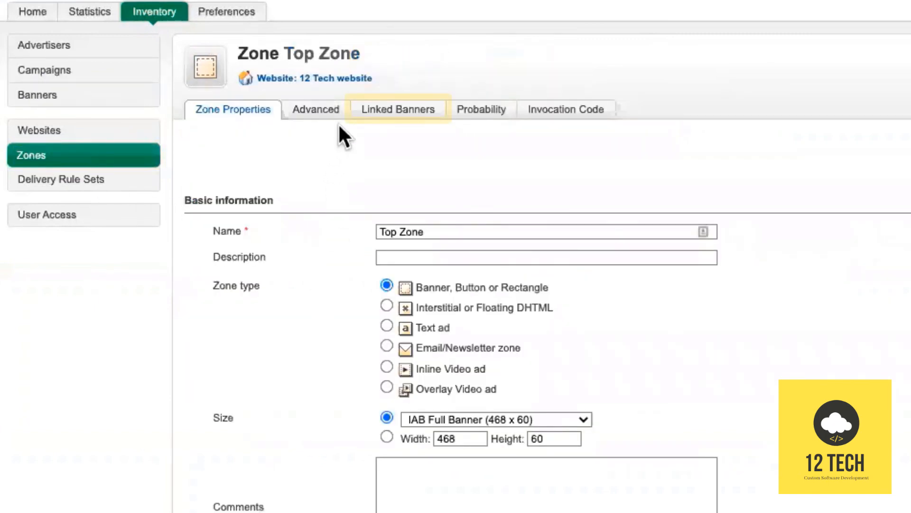
{"action": "left_click", "coordinate": [379, 111]}
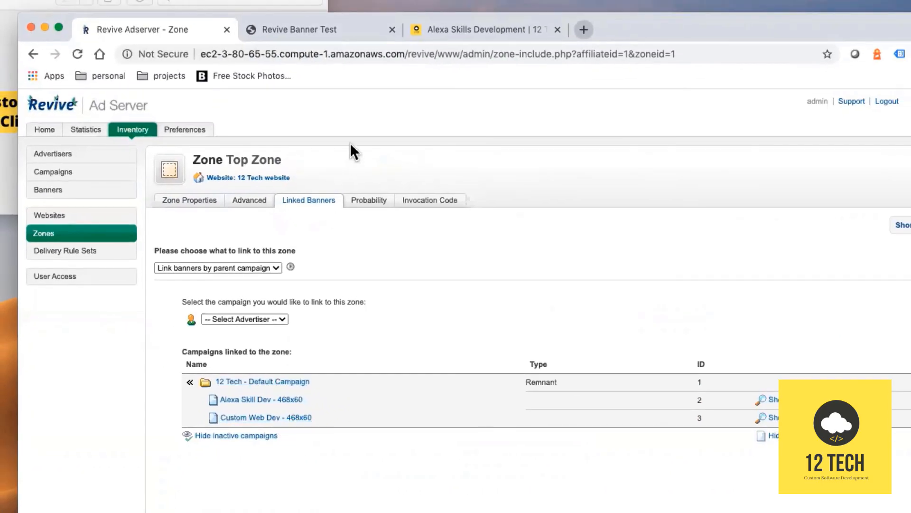
{"action": "left_click", "coordinate": [338, 39]}
Reload the banners.html test page repeatedly until the Custom web dev services banner appears.
{"action": "left_click", "coordinate": [374, 55]}
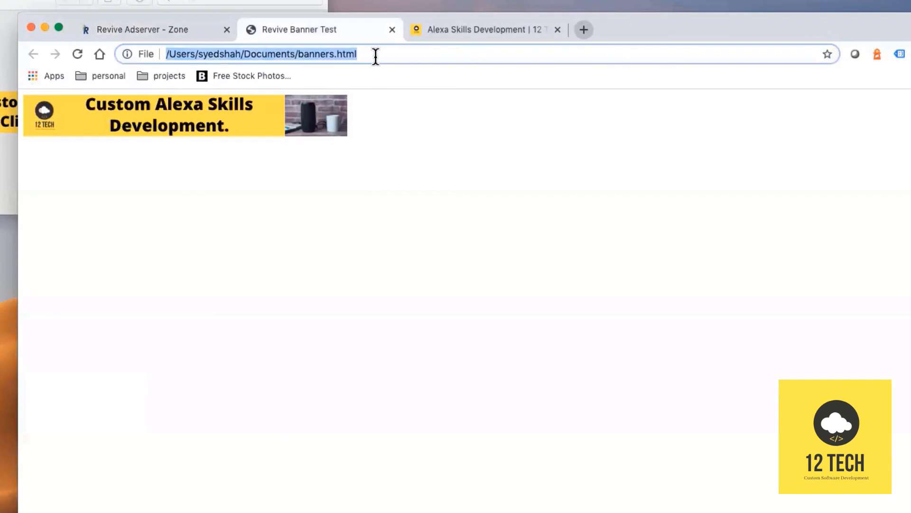
{"action": "key", "text": "Return"}
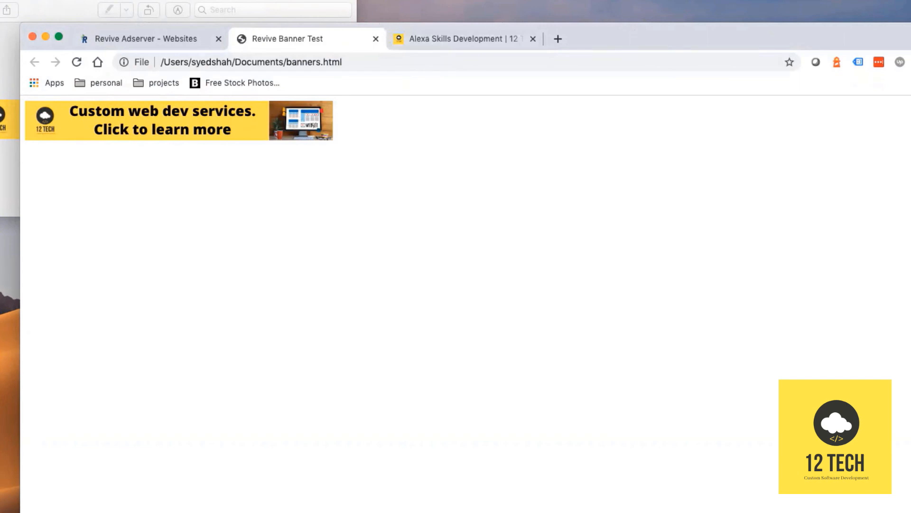
{"action": "left_click", "coordinate": [615, 62]}
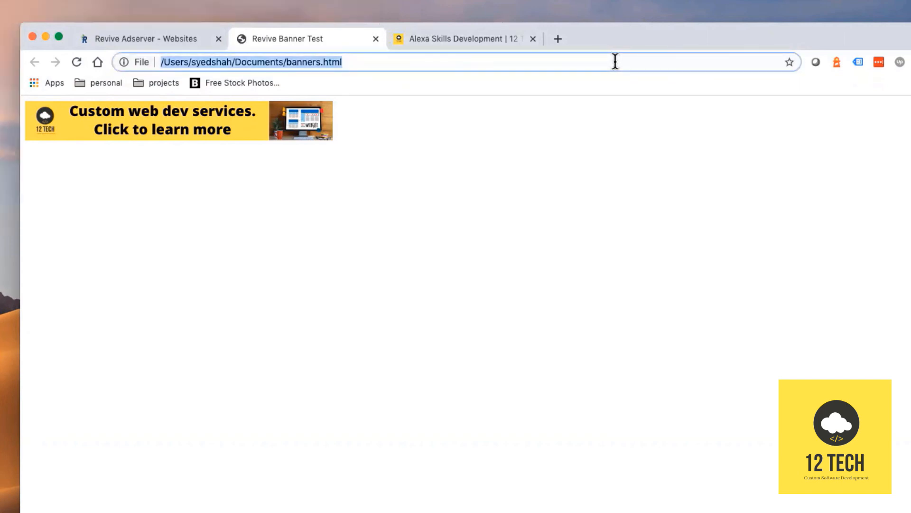
{"action": "key", "text": "Return"}
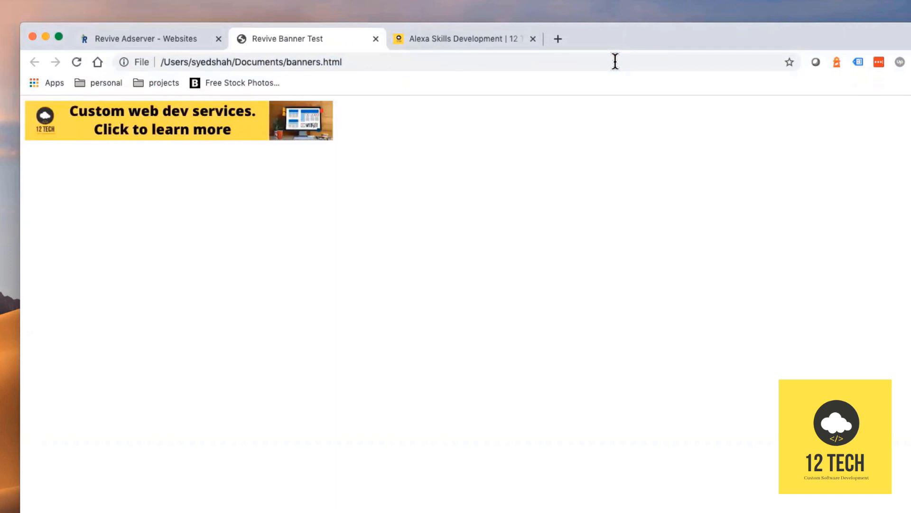
{"action": "left_click", "coordinate": [615, 62]}
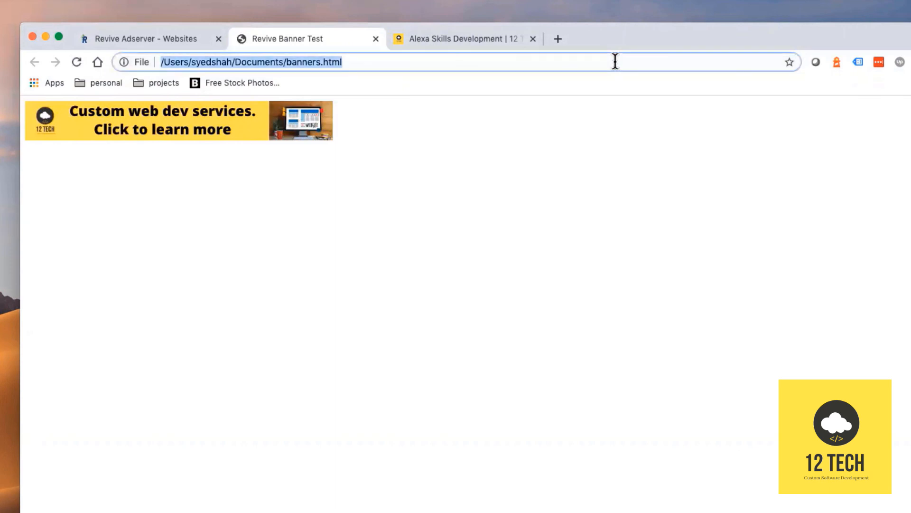
{"action": "key", "text": "Return"}
{"action": "left_click", "coordinate": [616, 61]}
{"action": "key", "text": "Return"}
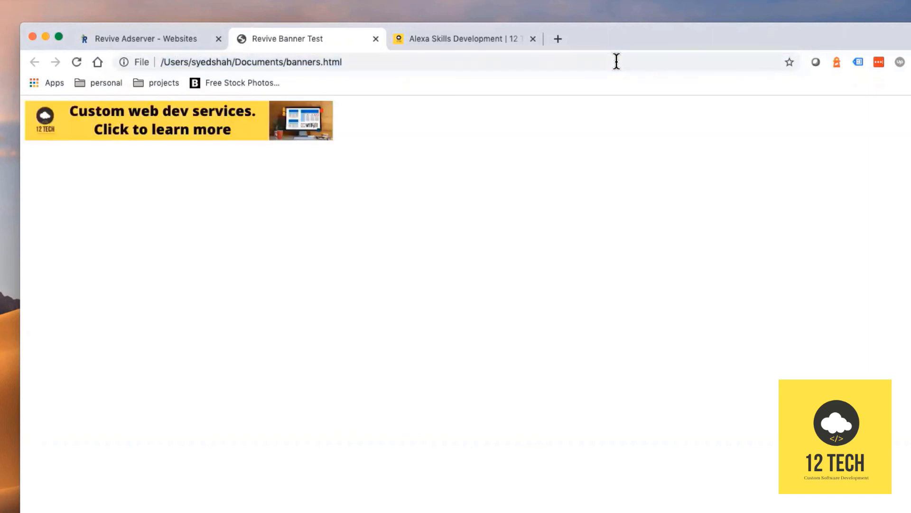
{"action": "left_click", "coordinate": [81, 65]}
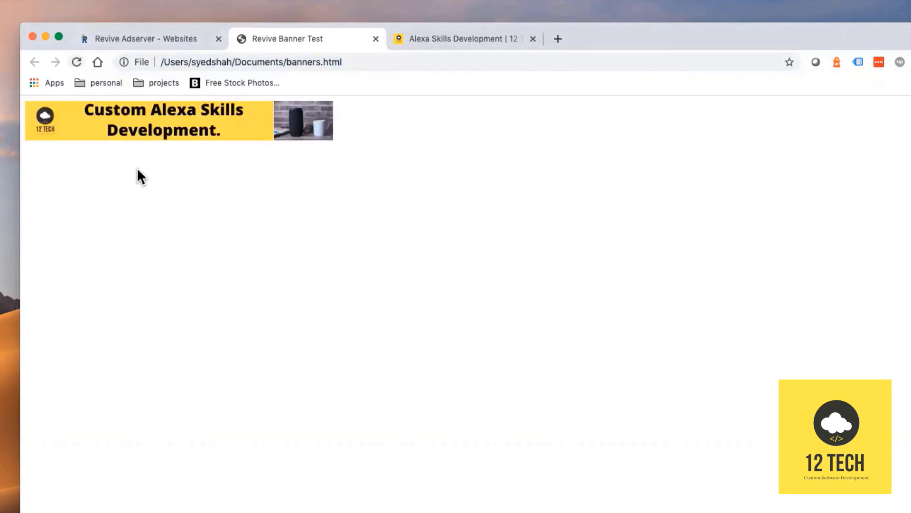